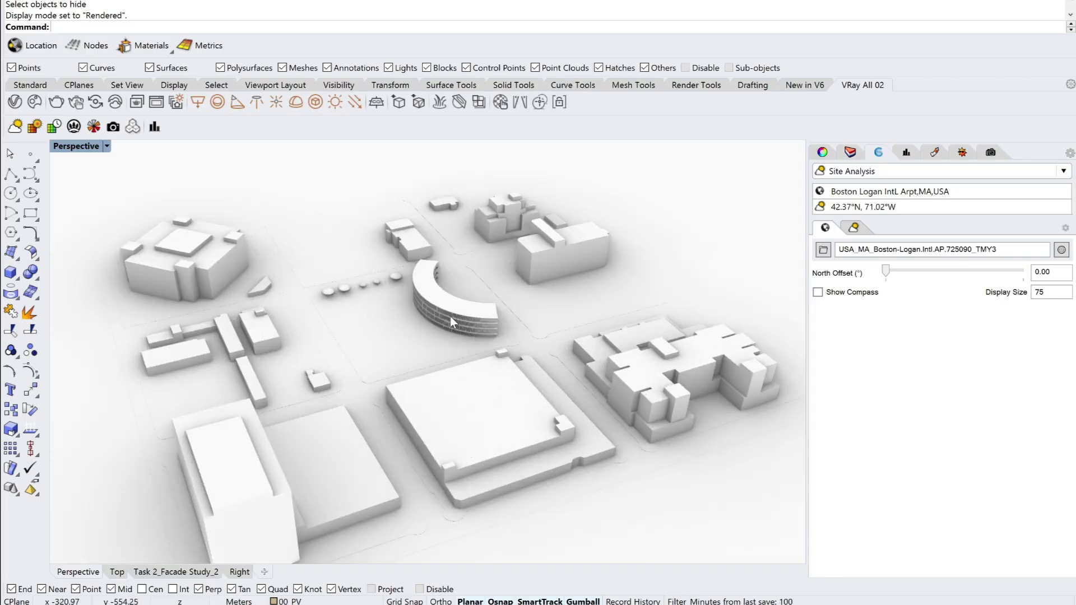
# - Zoom in on the curved building, set the Perspective view to Shaded, and show the Layers list
pyautogui.scroll(10, 450, 316)
pyautogui.scroll(-5, 414, 317)
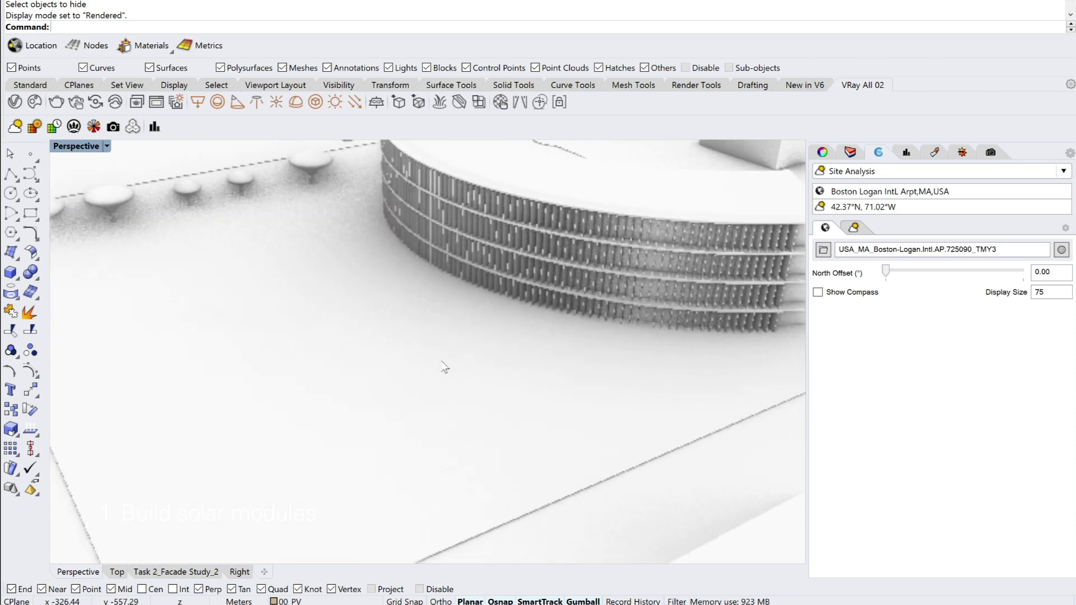
pyautogui.click(107, 145)
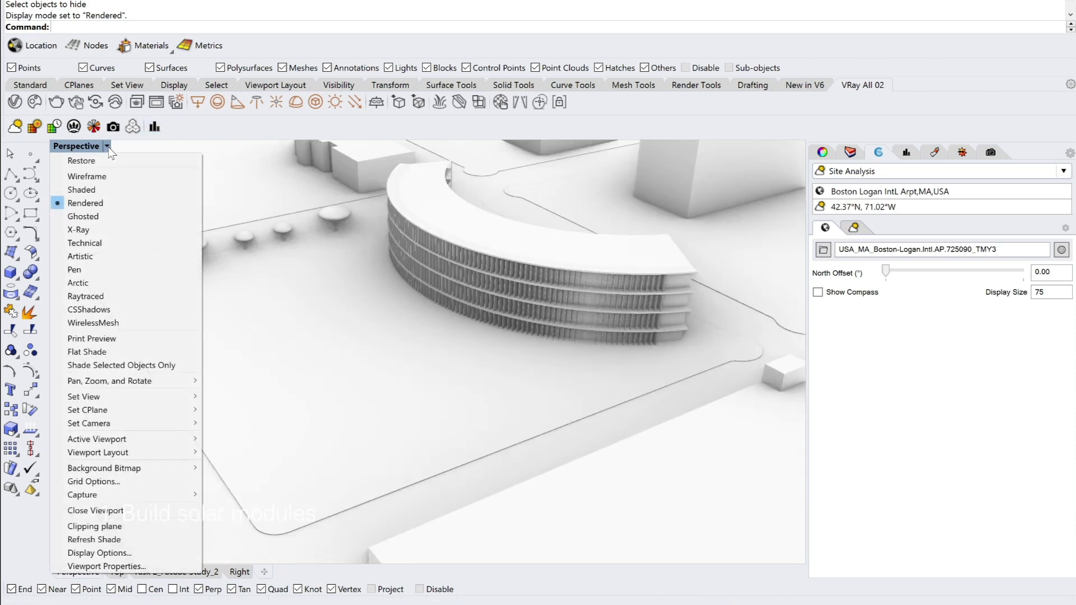
pyautogui.click(100, 190)
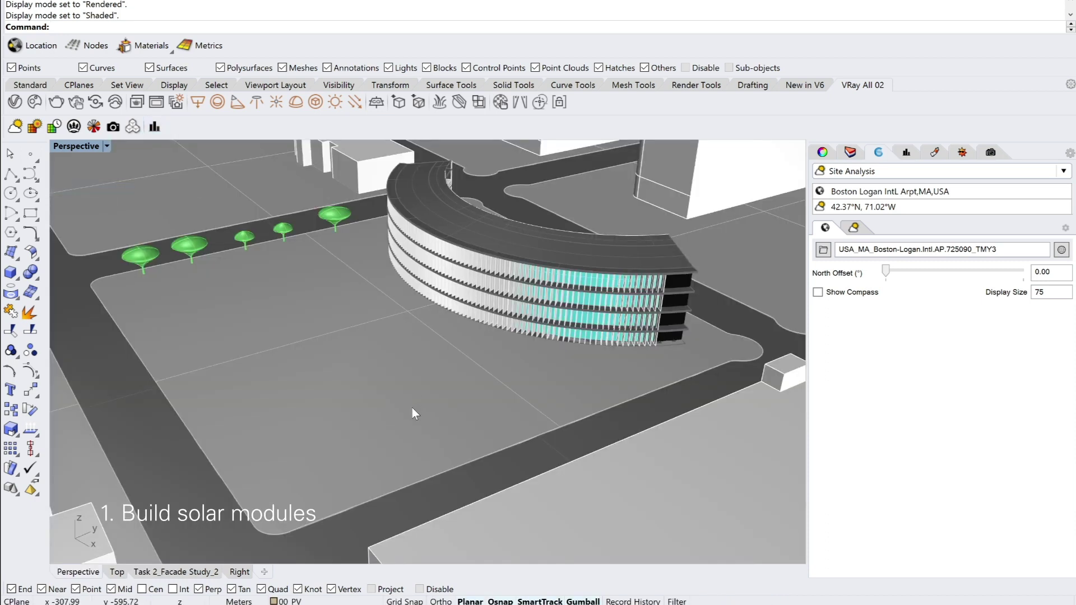
pyautogui.scroll(3, 412, 414)
pyautogui.click(848, 154)
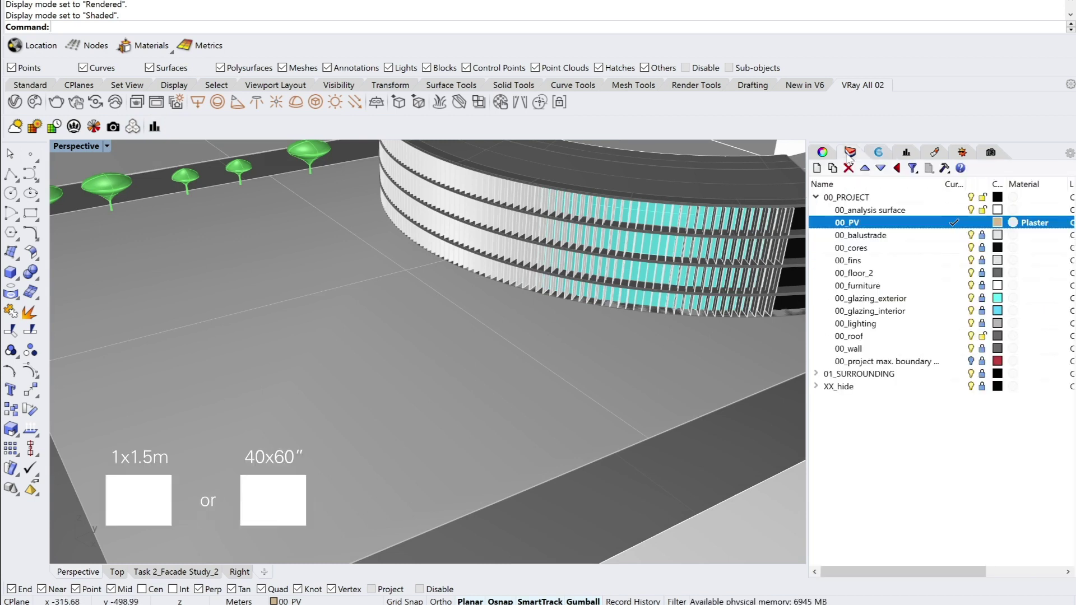
# - Draw a 1 x 1.5 m planar surface with Plane 3Point as the first PV module
pyautogui.click(19, 261)
pyautogui.click(30, 278)
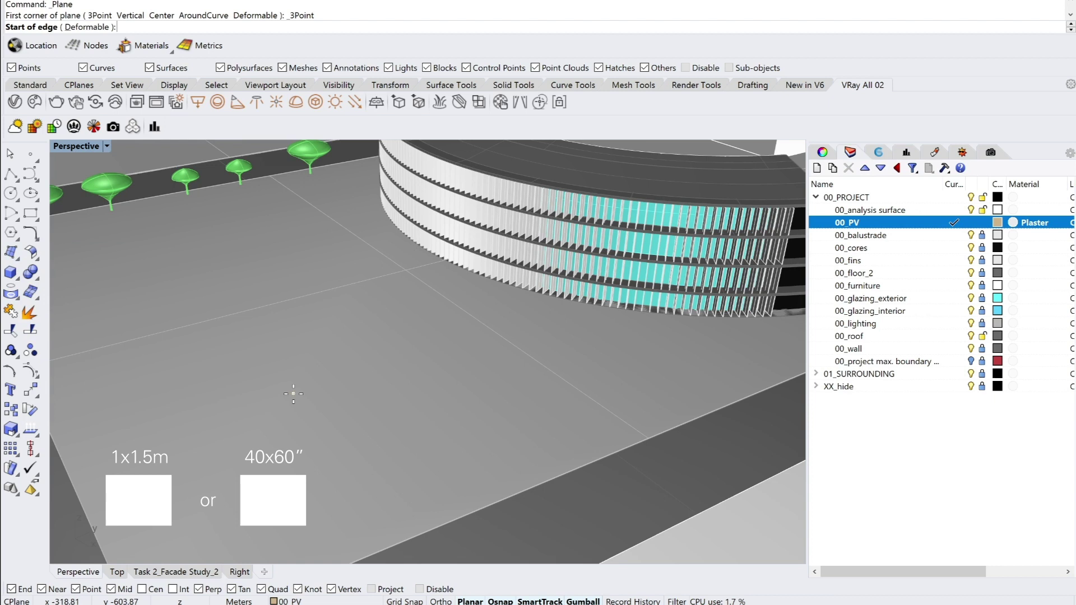
pyautogui.scroll(3, 313, 392)
pyautogui.click(314, 392)
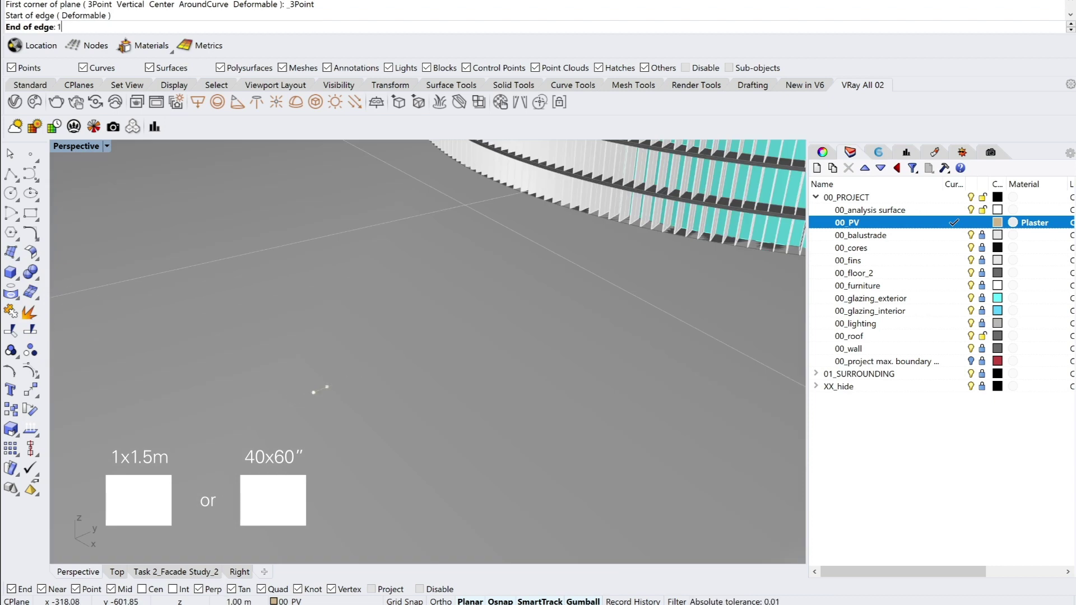
pyautogui.write('1')
pyautogui.press('Return')
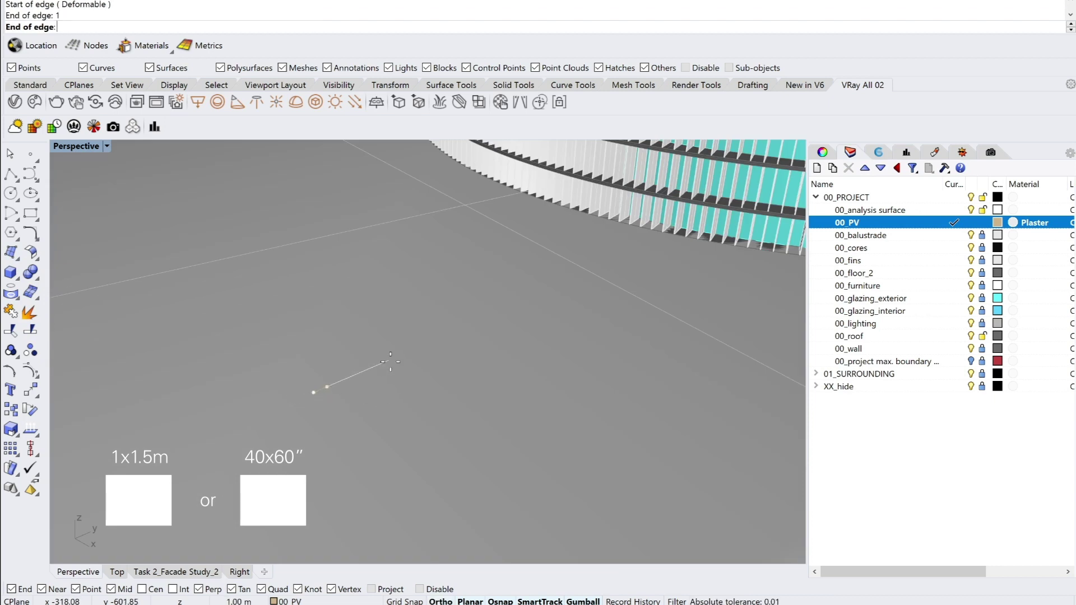
pyautogui.click(387, 374)
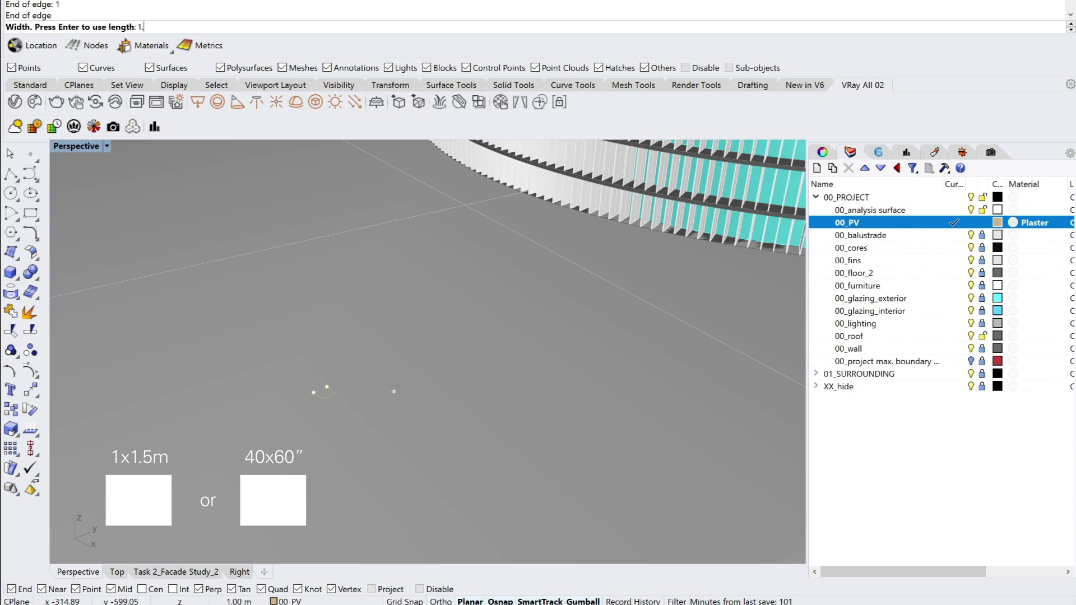
pyautogui.write('1.5')
pyautogui.press('Return')
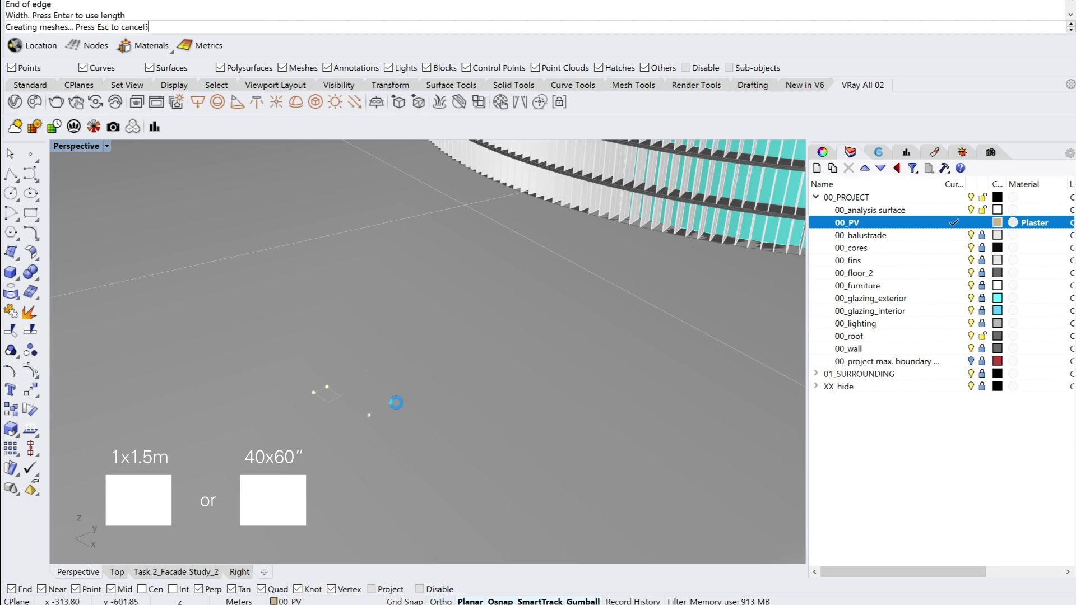
pyautogui.click(308, 375)
# - Copy the module four times to form a row of five modules
pyautogui.moveTo(309, 376); pyautogui.dragTo(337, 387)
pyautogui.write('copy')
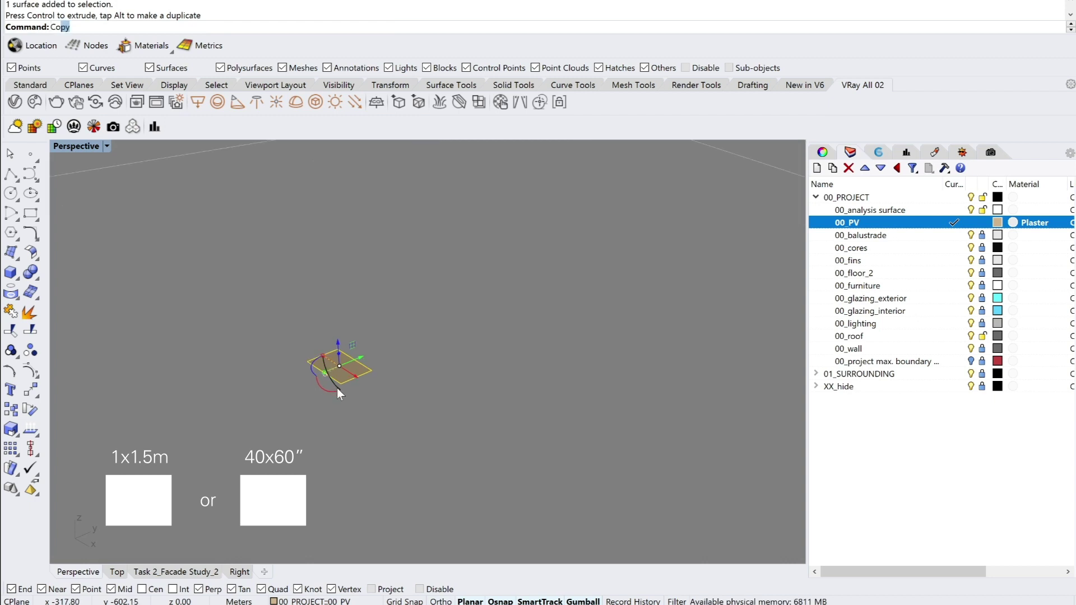
pyautogui.press('Return')
pyautogui.click(341, 383)
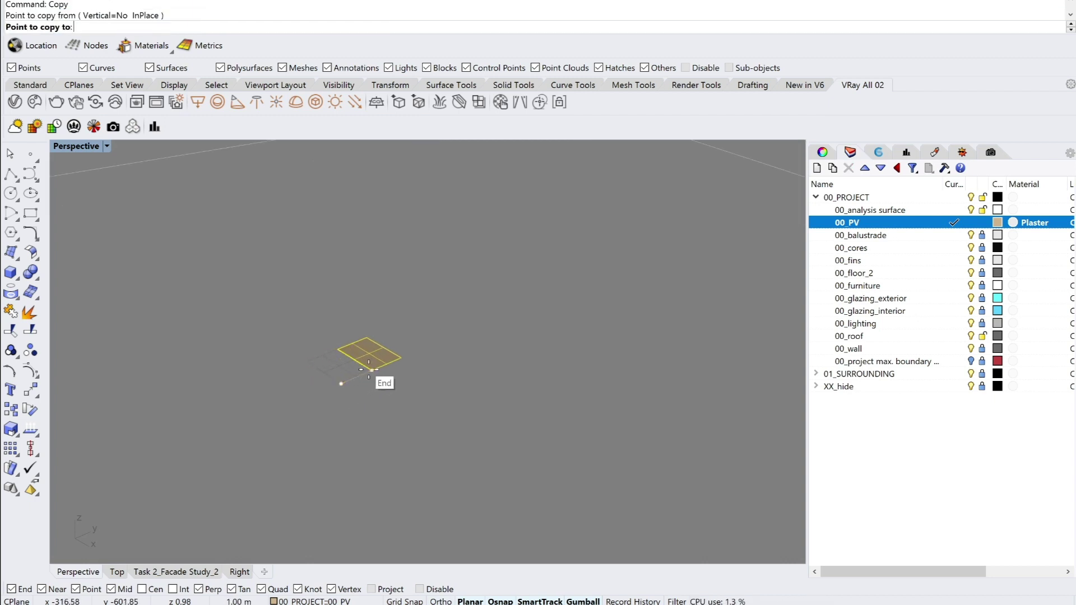
pyautogui.click(372, 370)
pyautogui.click(401, 357)
pyautogui.click(429, 344)
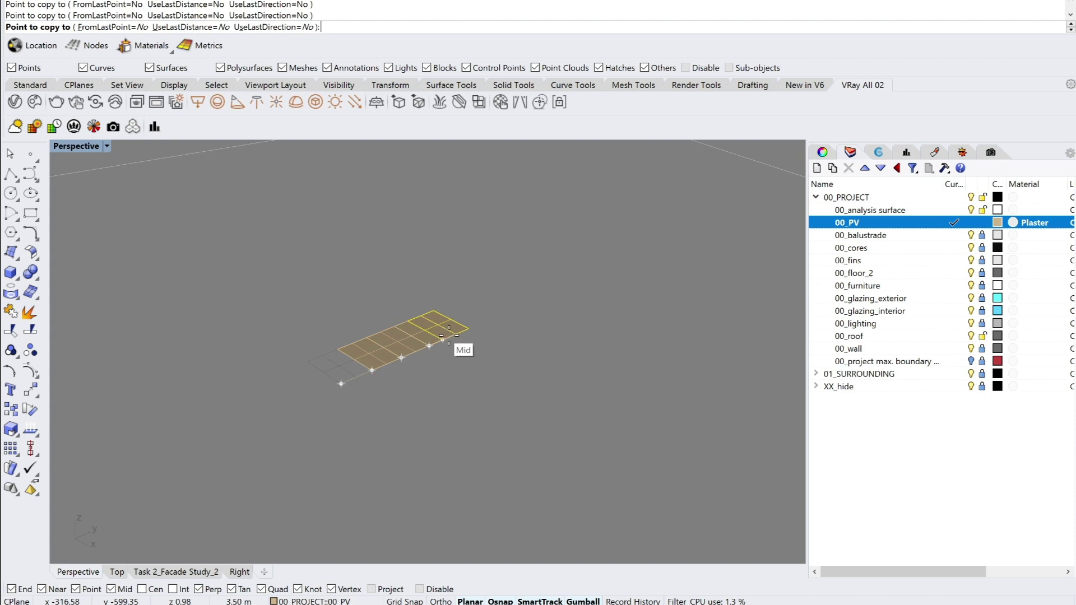
pyautogui.click(452, 332)
pyautogui.press('Return')
# - Stretch the first module with Scale1D so it spans the whole row
pyautogui.write('scale1d')
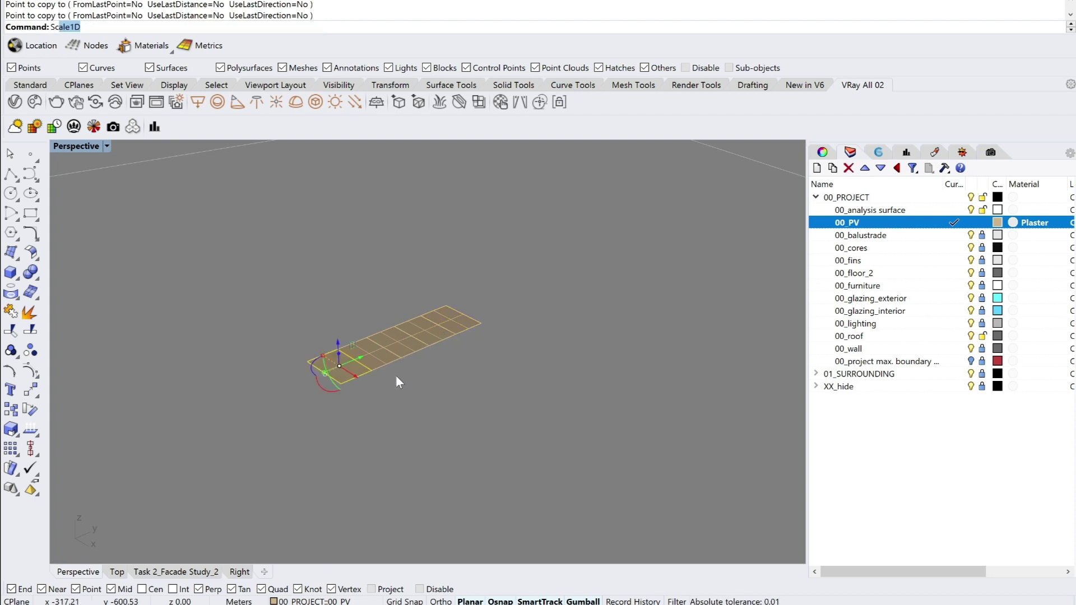
pyautogui.press('Return')
pyautogui.click(340, 384)
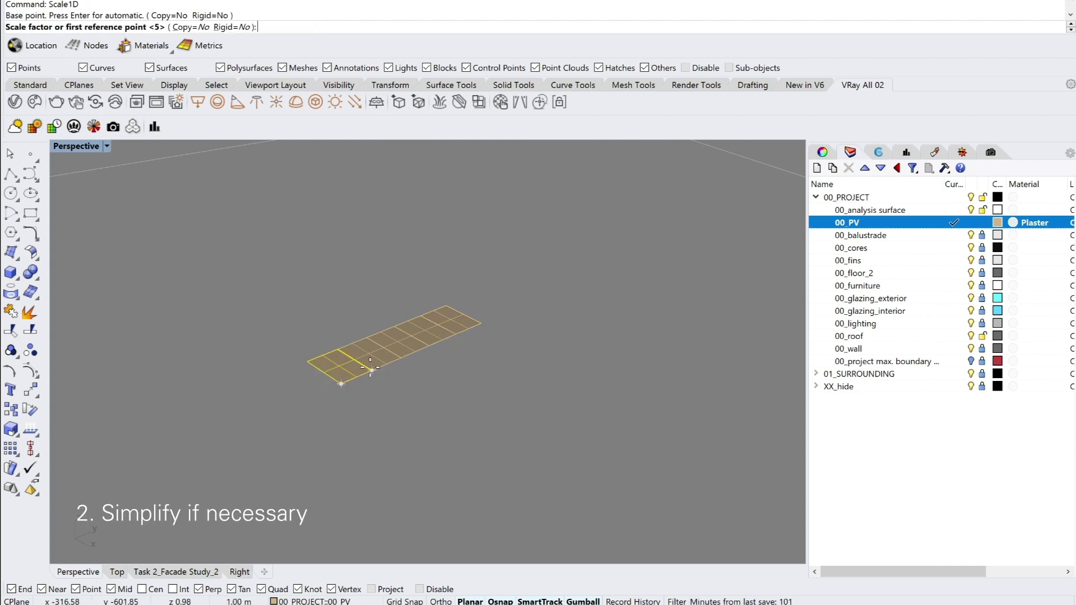
pyautogui.click(364, 371)
pyautogui.click(480, 325)
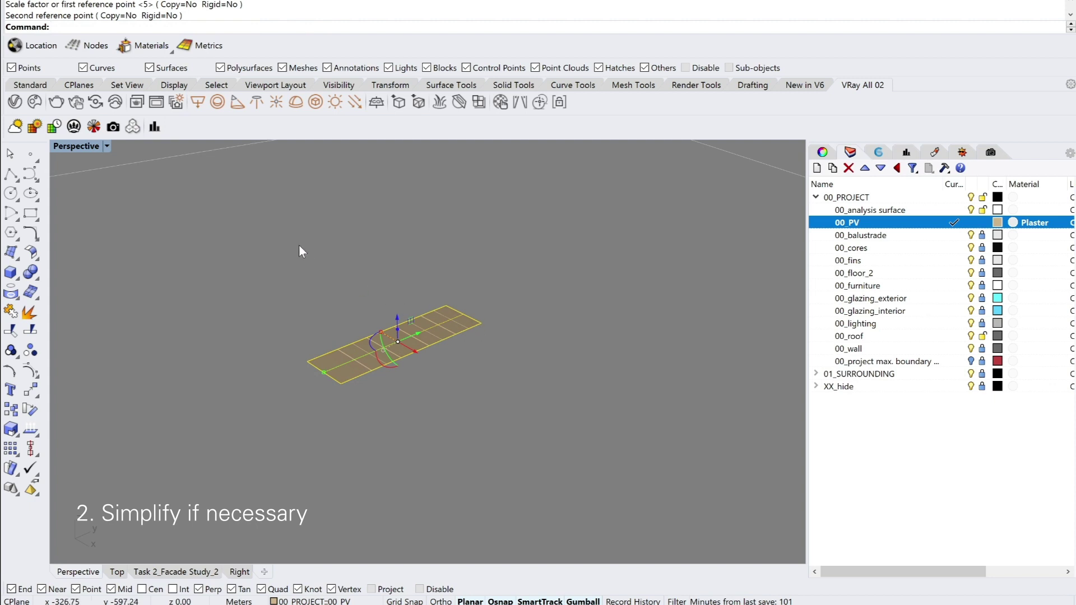
# - Delete the four separate module copies, keeping only the long strip
pyautogui.press('Escape')
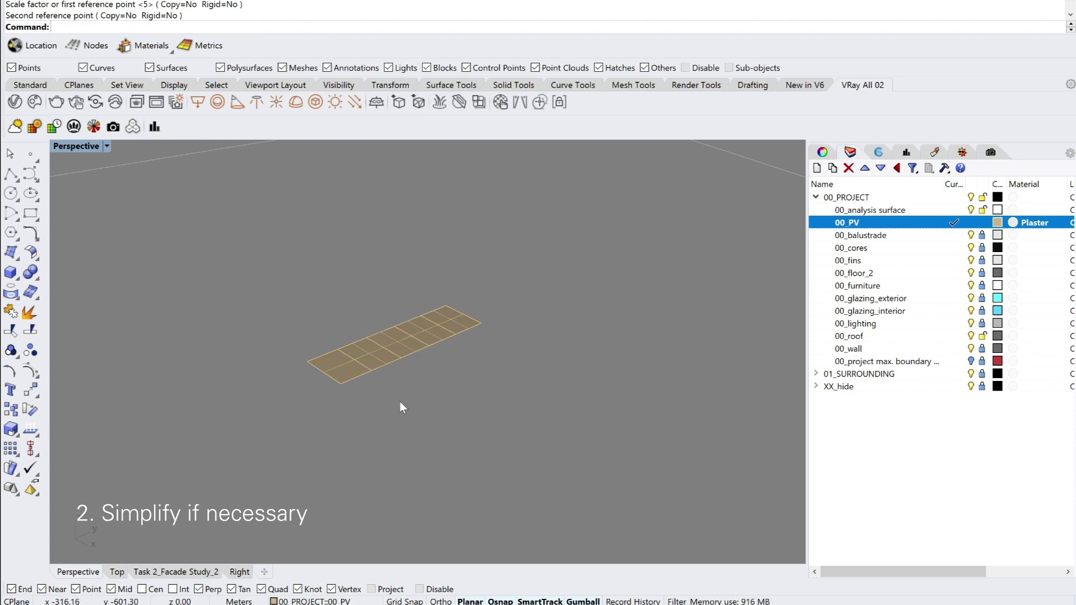
pyautogui.moveTo(399, 401); pyautogui.dragTo(323, 248)
pyautogui.keyDown('ctrl'); pyautogui.click(342, 381); pyautogui.keyUp('ctrl')
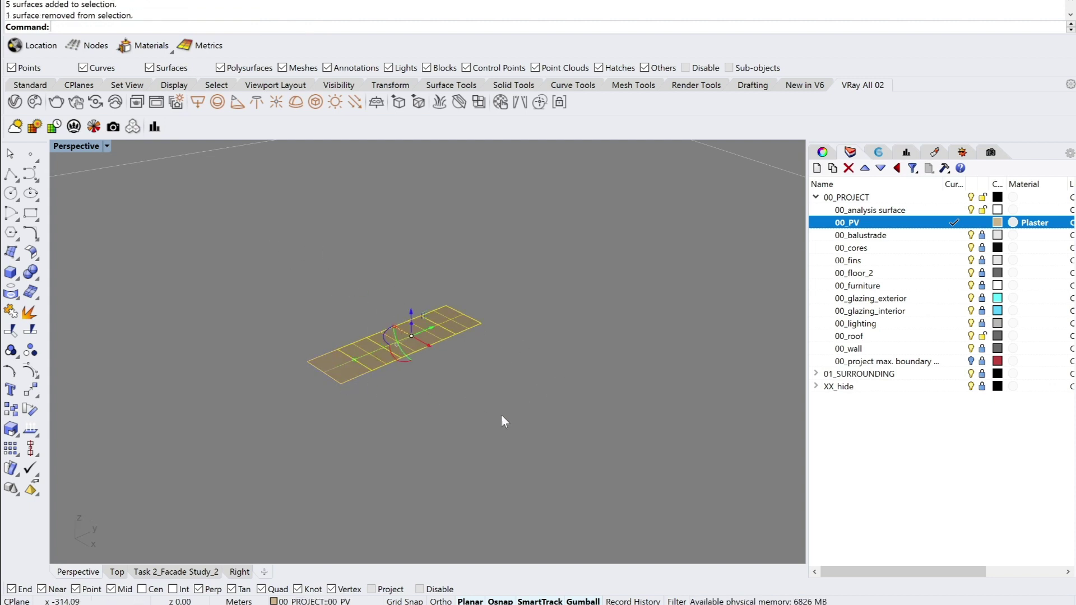
pyautogui.press('Delete')
pyautogui.click(395, 364)
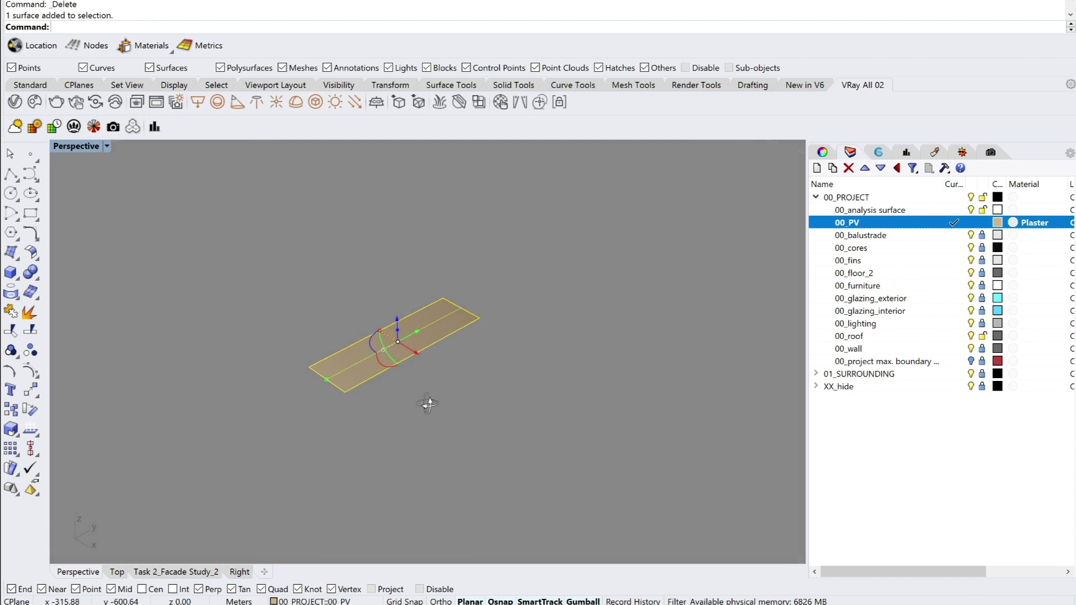
# - Move the PV strip to the curved building's roof corner
pyautogui.write('m')
pyautogui.press('Return')
pyautogui.click(479, 316)
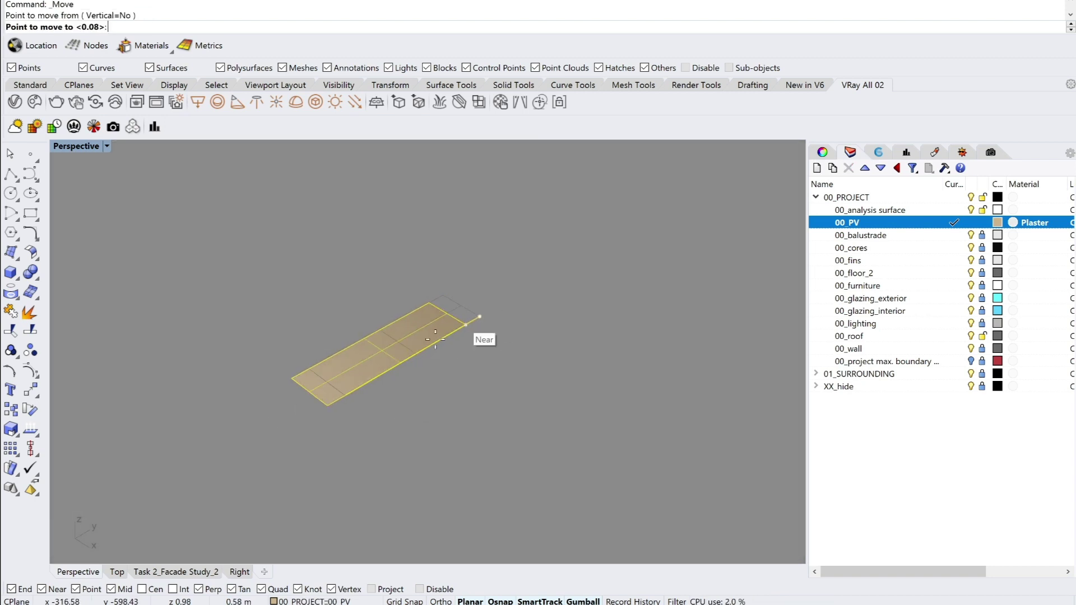
pyautogui.scroll(-5, 365, 359)
pyautogui.scroll(10, 470, 305)
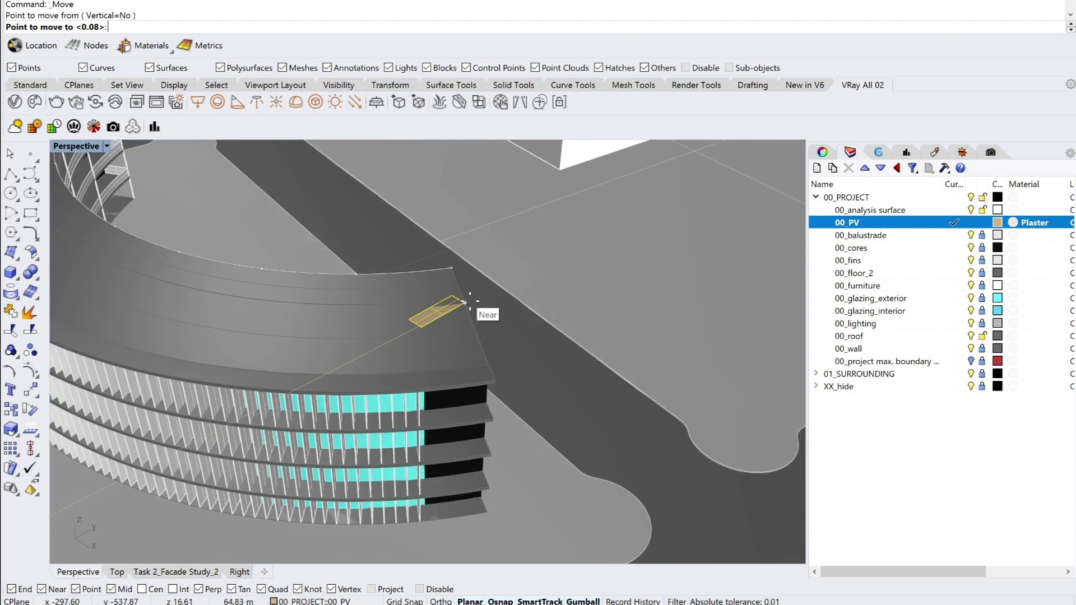
pyautogui.scroll(-3, 470, 305)
pyautogui.scroll(4, 433, 241)
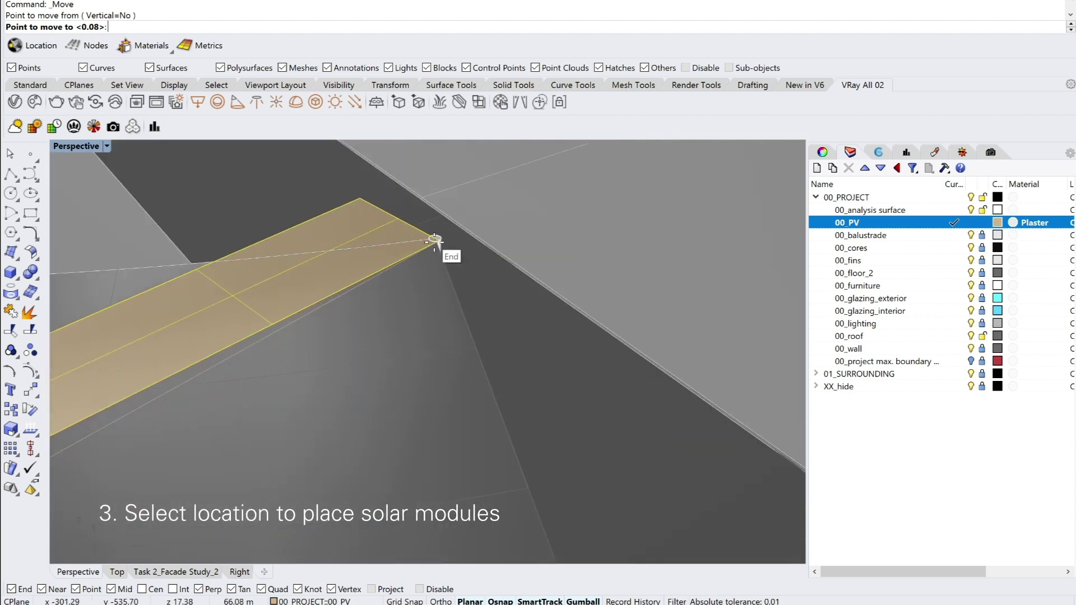
pyautogui.click(431, 240)
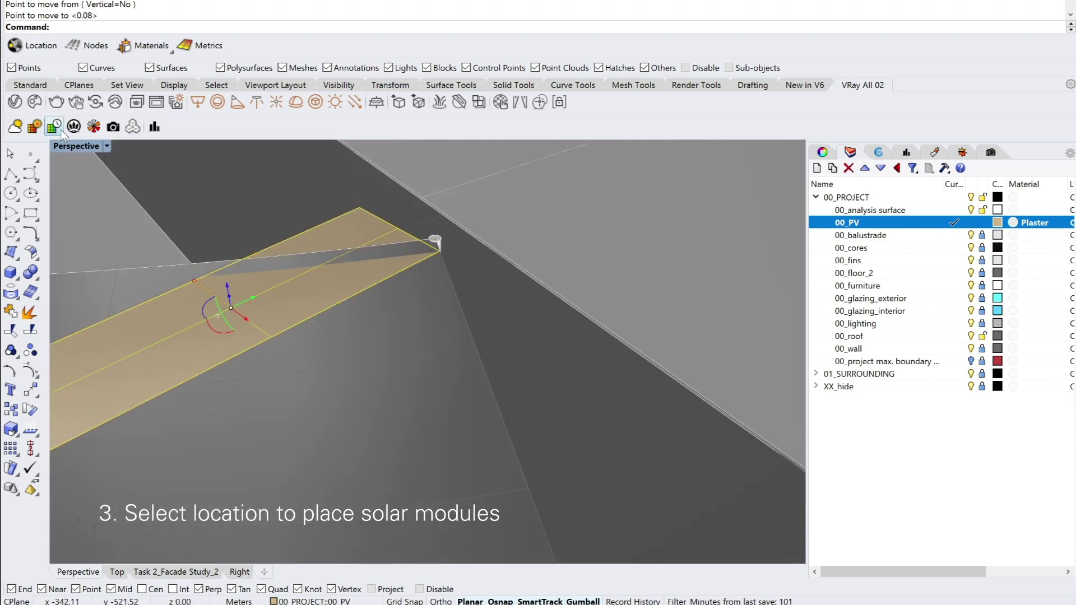
# - Rotate the strip 60° in Top view to follow the roof edge
pyautogui.doubleClick(69, 145)
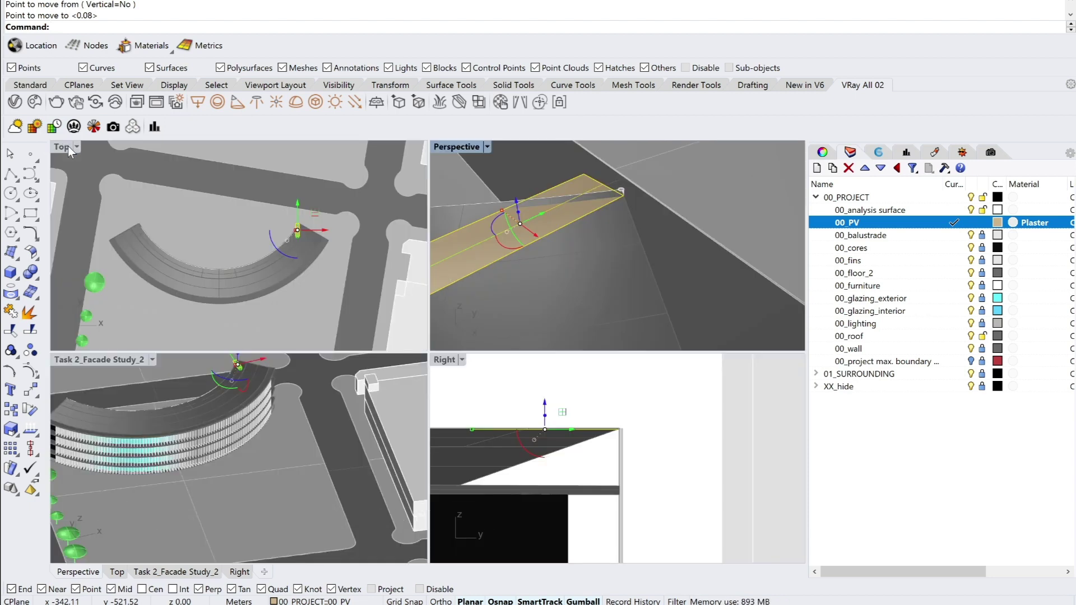
pyautogui.write('rotate')
pyautogui.press('Return')
pyautogui.click(104, 27)
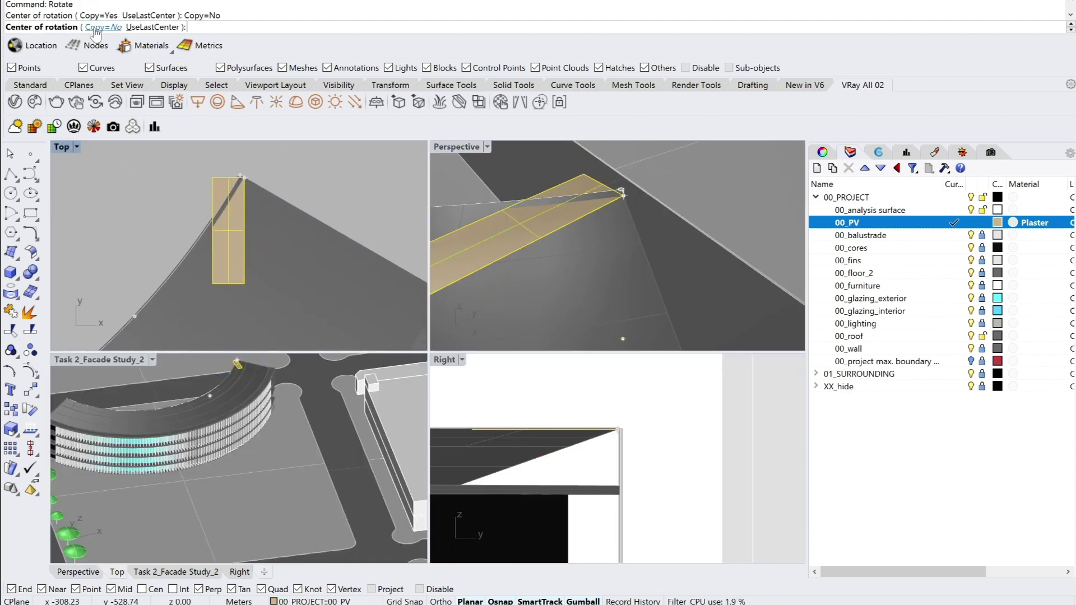
pyautogui.click(241, 178)
pyautogui.click(244, 285)
pyautogui.scroll(-2, 297, 223)
pyautogui.click(413, 278)
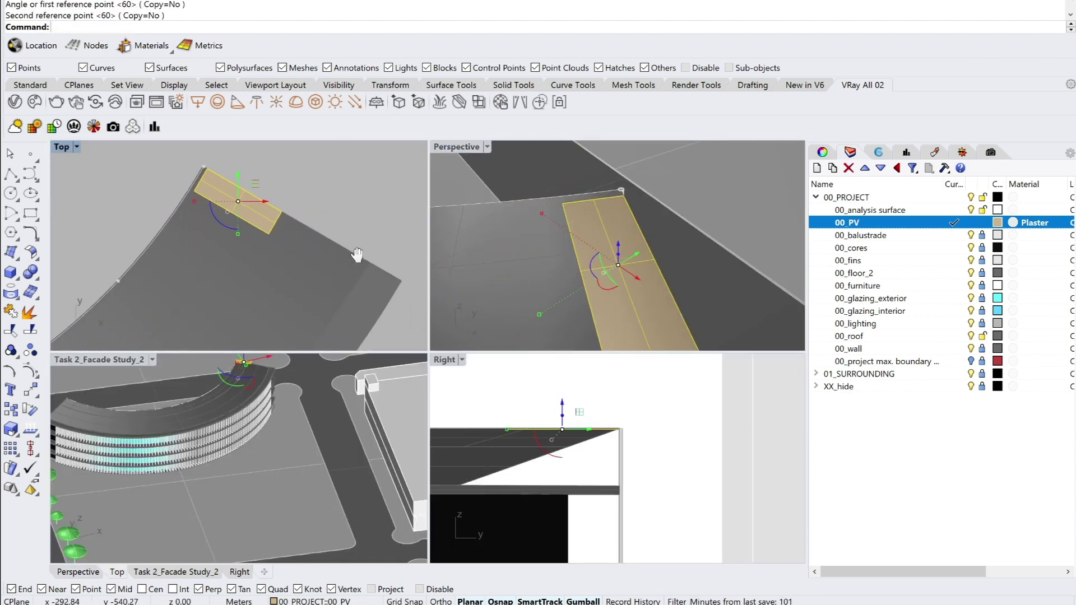
# - Copy the rotated strip to place a second strip beside the first
pyautogui.write('copy')
pyautogui.press('Return')
pyautogui.click(276, 233)
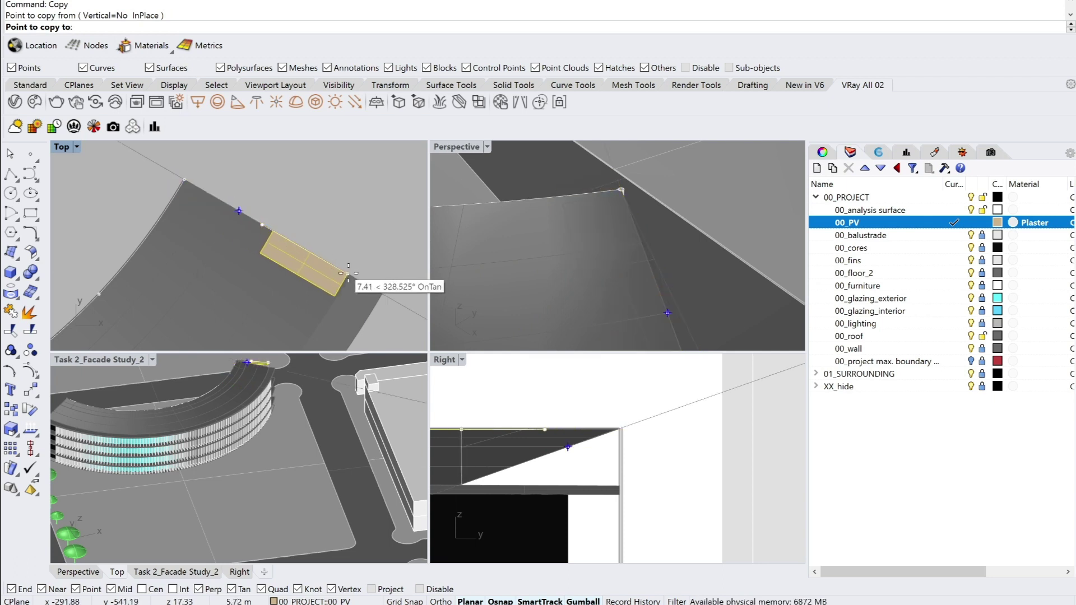
pyautogui.click(331, 267)
pyautogui.press('Return')
pyautogui.keyDown('shift'); pyautogui.click(308, 272); pyautogui.keyUp('shift')
# - Group the two PV strips together
pyautogui.hotkey('ctrl', 'g')
pyautogui.doubleClick(441, 147)
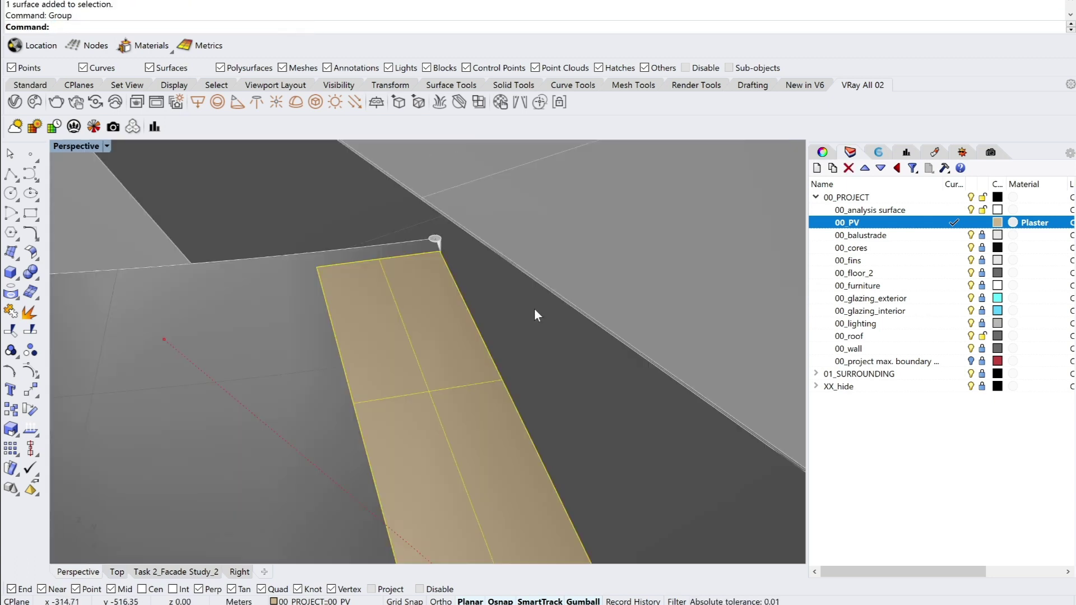
pyautogui.scroll(-5, 534, 308)
pyautogui.moveTo(418, 305); pyautogui.dragTo(442, 354, button='right')
# - Rotate the panels about their edge axis onto the slab and raise them 0.10 m
pyautogui.write('Rotate')
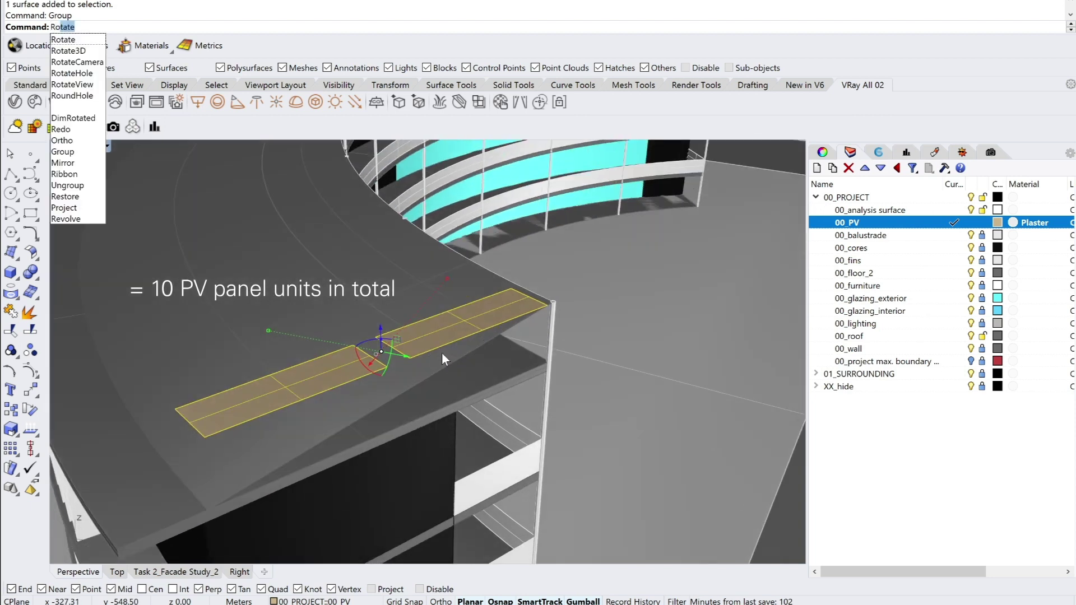
pyautogui.press('Down')
pyautogui.press('Down')
pyautogui.press('Return')
pyautogui.click(548, 306)
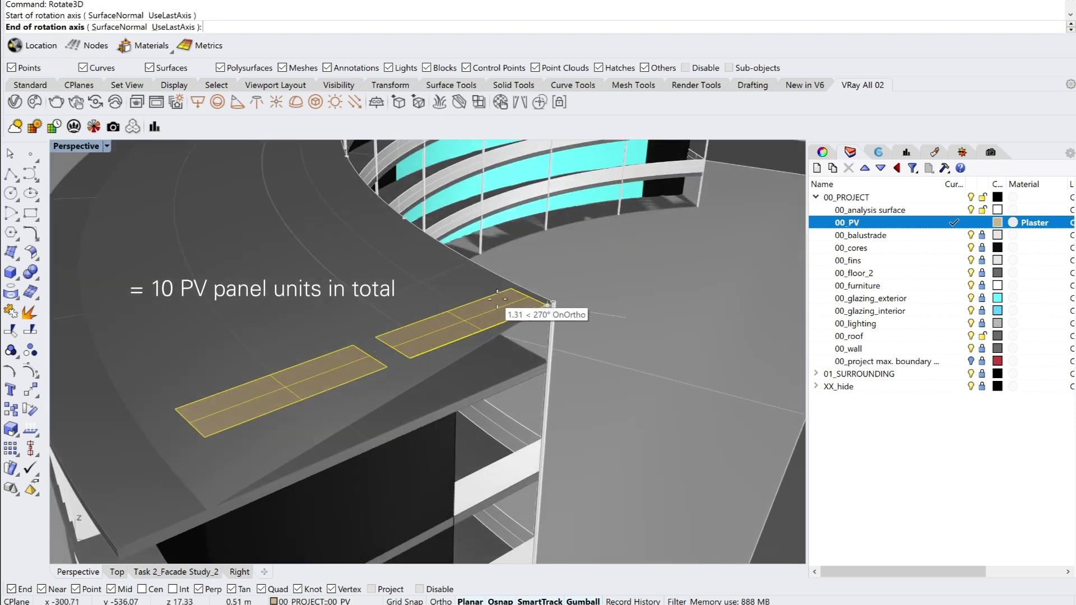
pyautogui.click(511, 289)
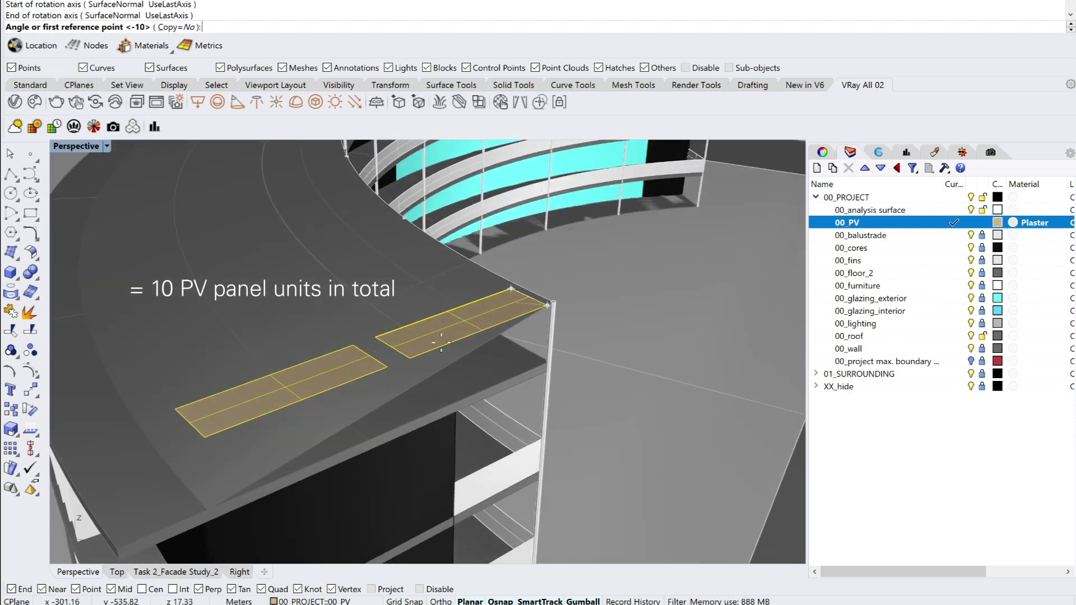
pyautogui.click(219, 434)
pyautogui.click(214, 511)
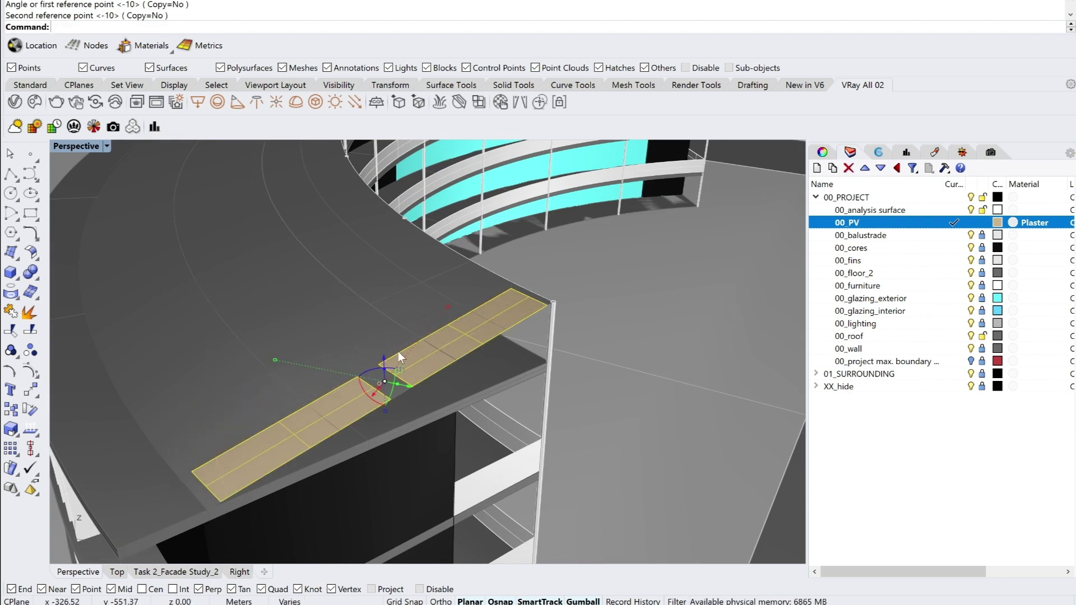
pyautogui.moveTo(385, 358); pyautogui.dragTo(387, 353)
# - View the whole curved roof slab from the maximized Top view
pyautogui.moveTo(483, 387); pyautogui.dragTo(466, 445, button='right')
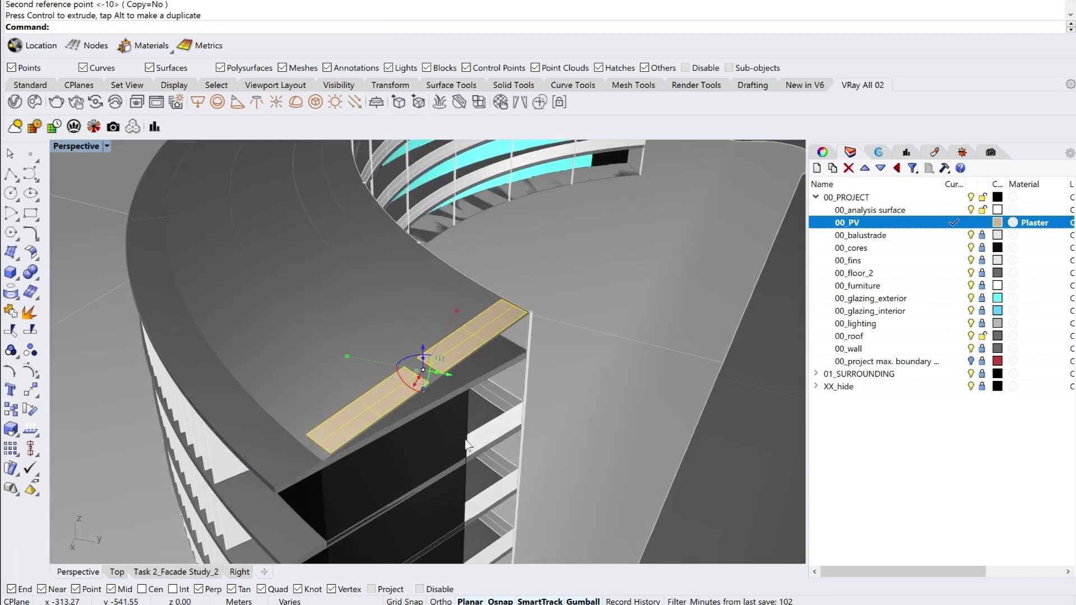
pyautogui.doubleClick(65, 145)
pyautogui.doubleClick(61, 146)
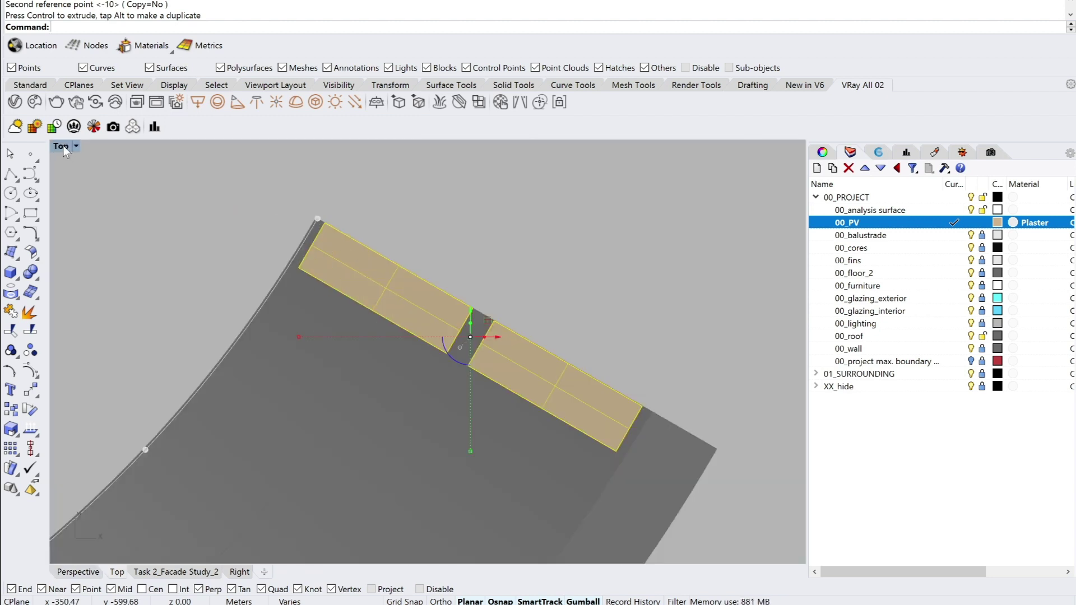
pyautogui.scroll(-8, 553, 362)
pyautogui.scroll(2, 536, 368)
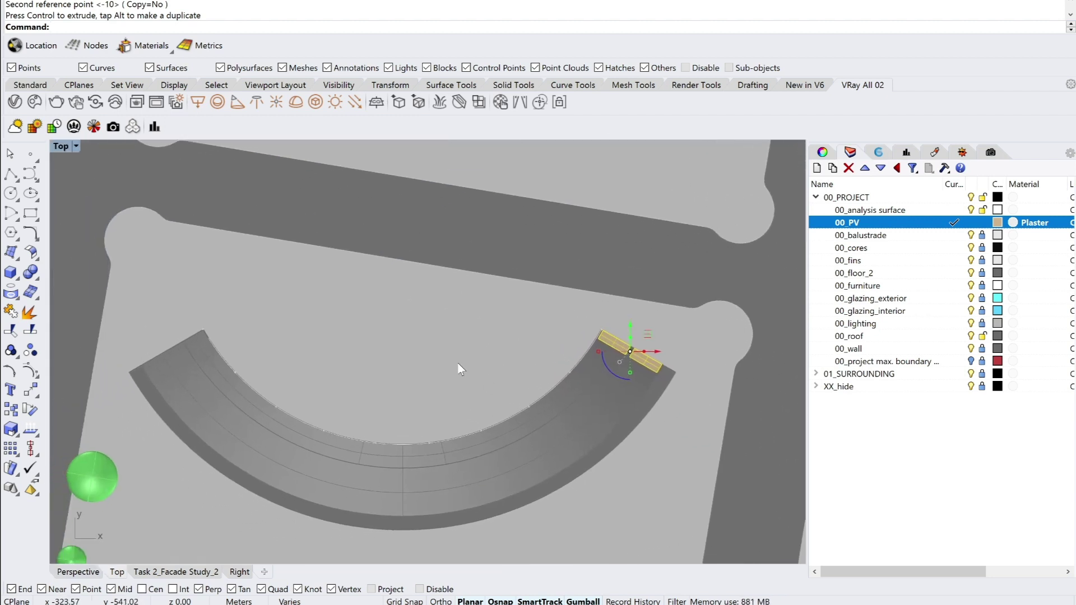
# - Duplicate the slab's inner arc edge as a curve with DupEdge
pyautogui.press('Escape')
pyautogui.write('DupEdge')
pyautogui.press('Return')
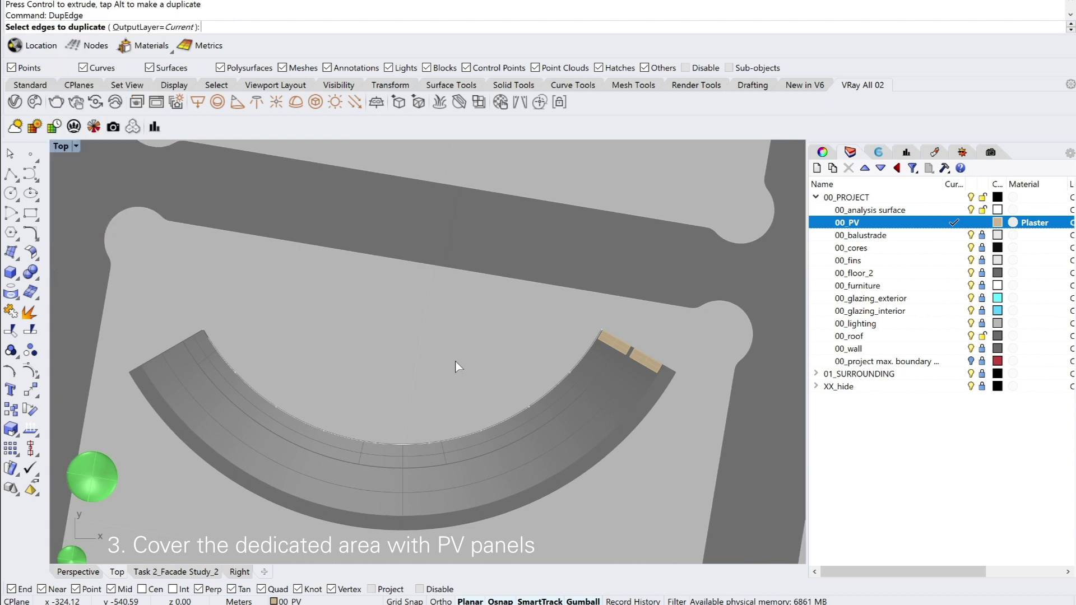
pyautogui.click(463, 437)
pyautogui.press('Return')
# - Array the two PV panels 20 times along the duplicated arc with ArrayCrv
pyautogui.write('ArrayCrv')
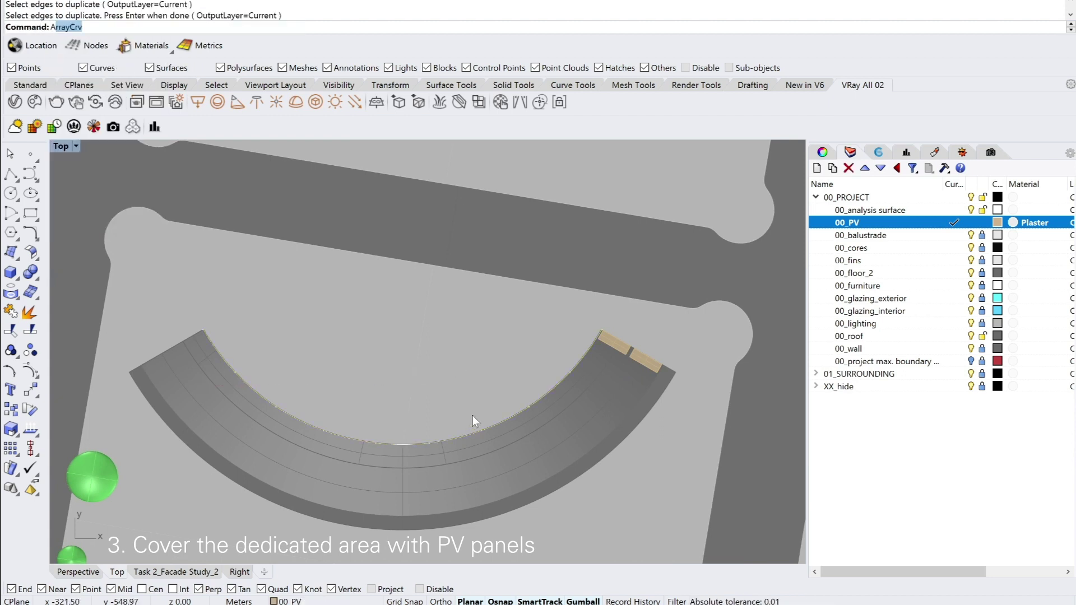
pyautogui.press('Return')
pyautogui.click(626, 352)
pyautogui.press('Return')
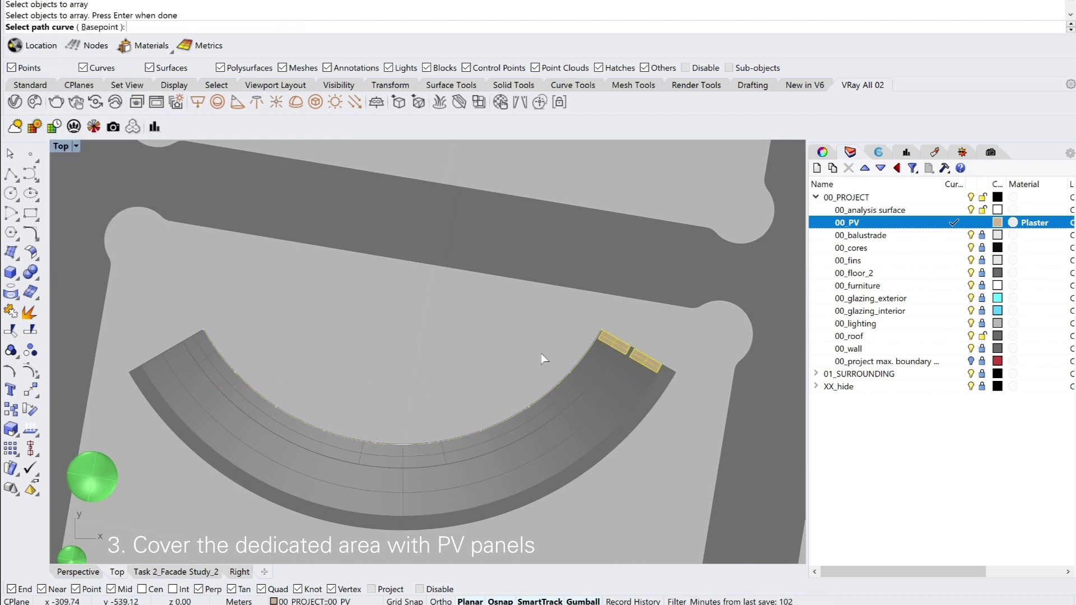
pyautogui.click(506, 420)
pyautogui.press('Return')
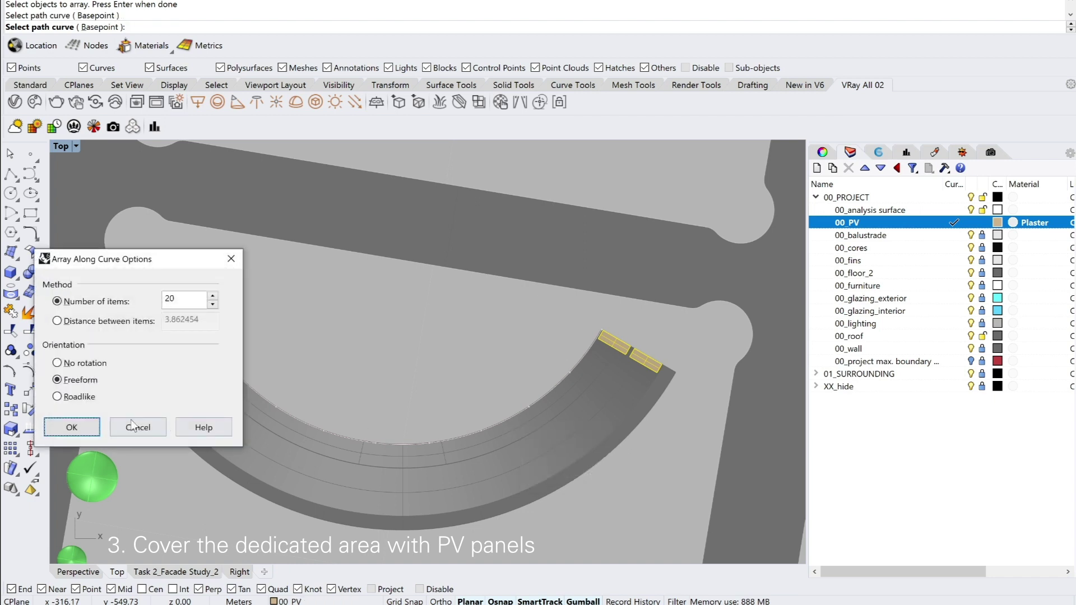
pyautogui.moveTo(99, 259); pyautogui.dragTo(377, 184)
pyautogui.click(351, 352)
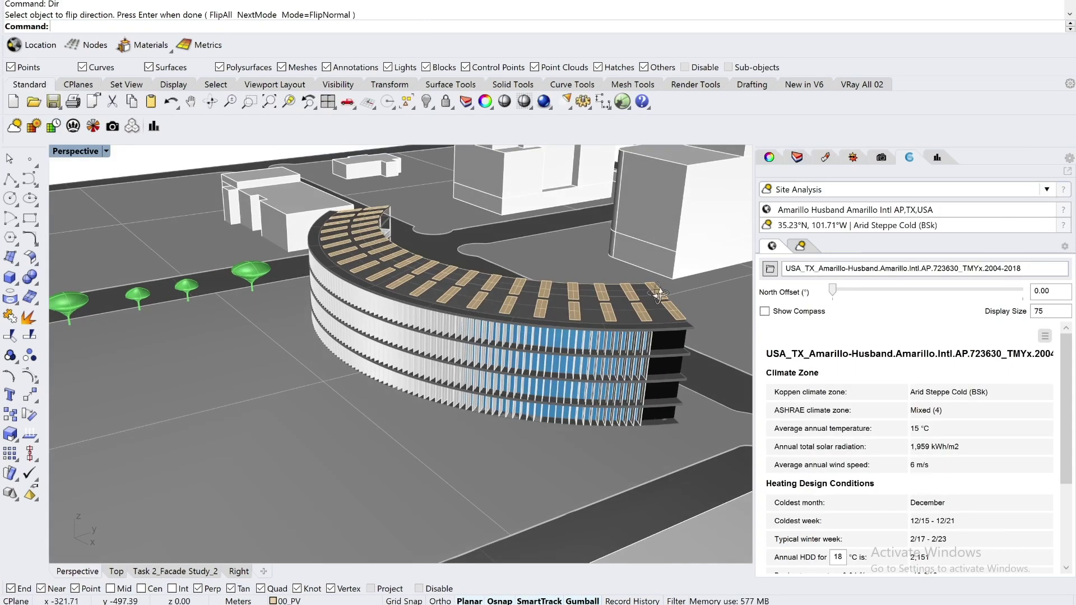
# - Switch the ClimateStudio workflow to Radiation Map and show its Analysis Surfaces list
pyautogui.scroll(5, 657, 297)
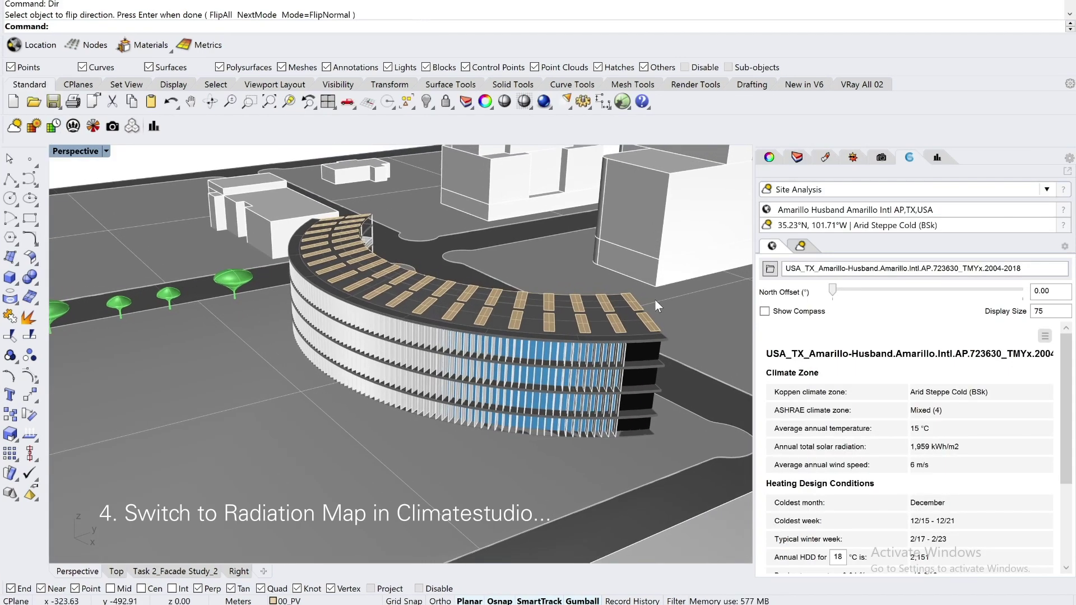
pyautogui.click(774, 192)
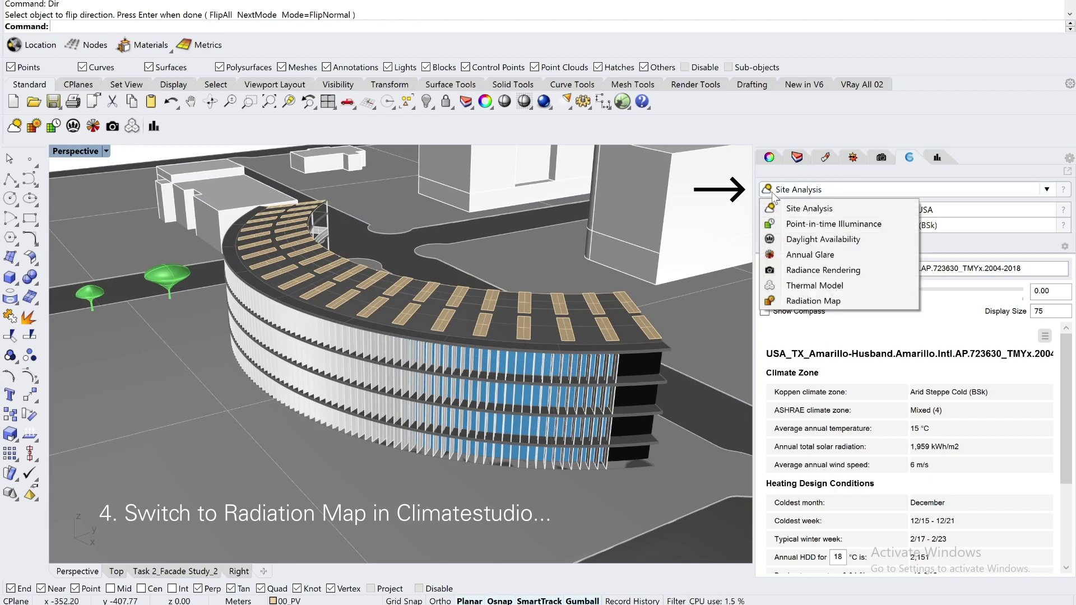
pyautogui.click(786, 305)
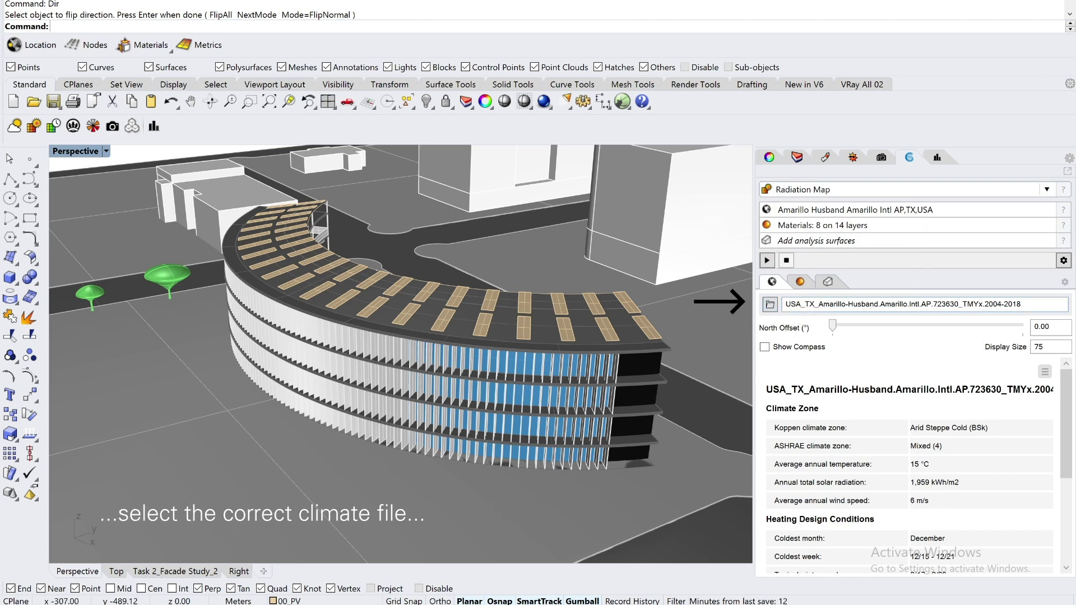
pyautogui.click(809, 286)
pyautogui.click(829, 282)
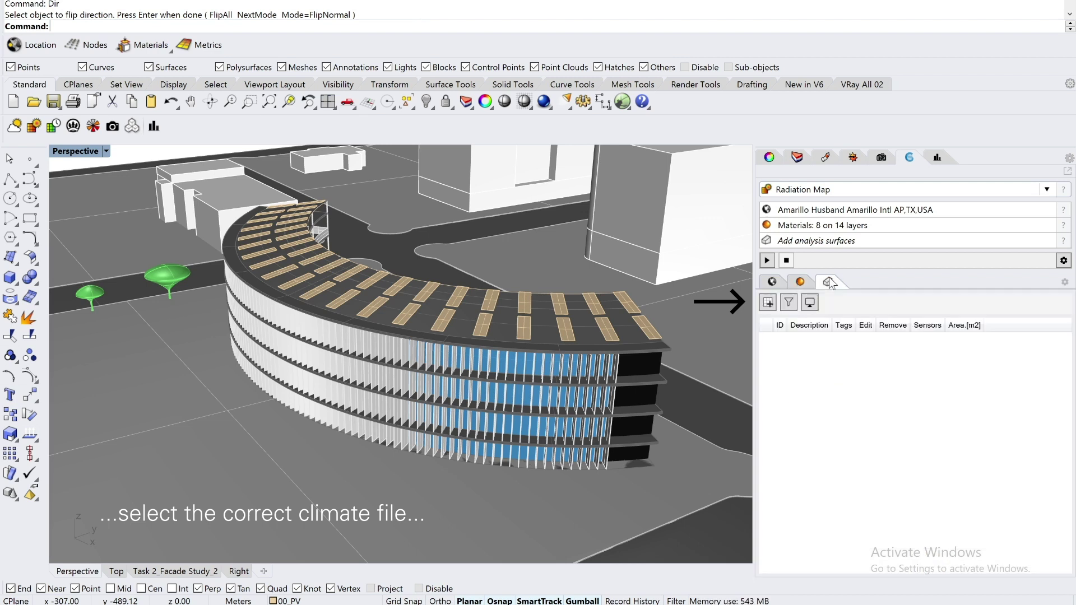
# - Add all 40 PV surfaces on layer 00_PV as analysis surfaces
pyautogui.click(768, 303)
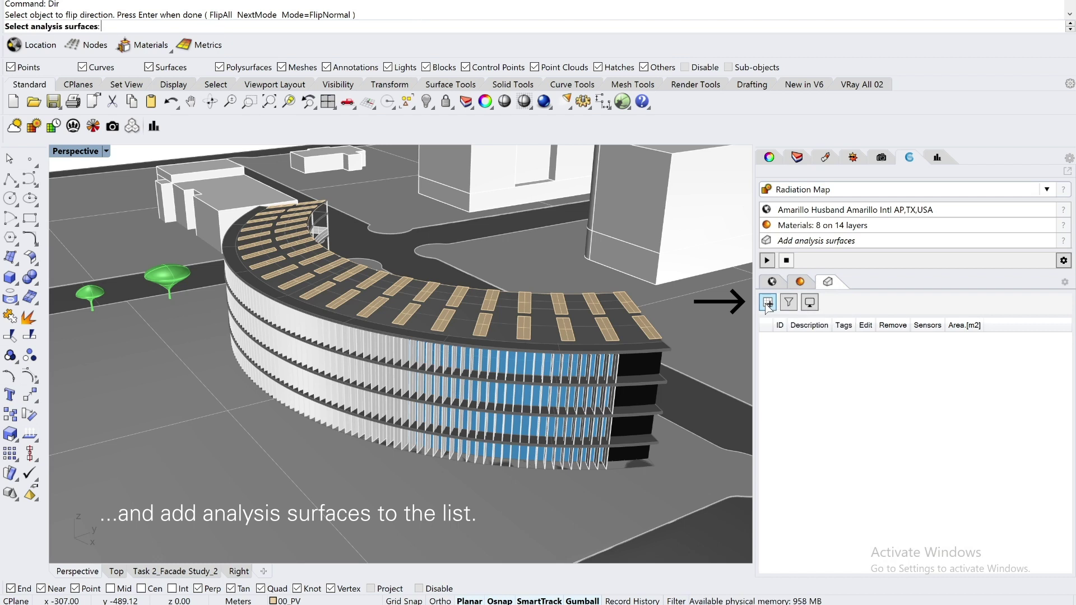
pyautogui.click(801, 161)
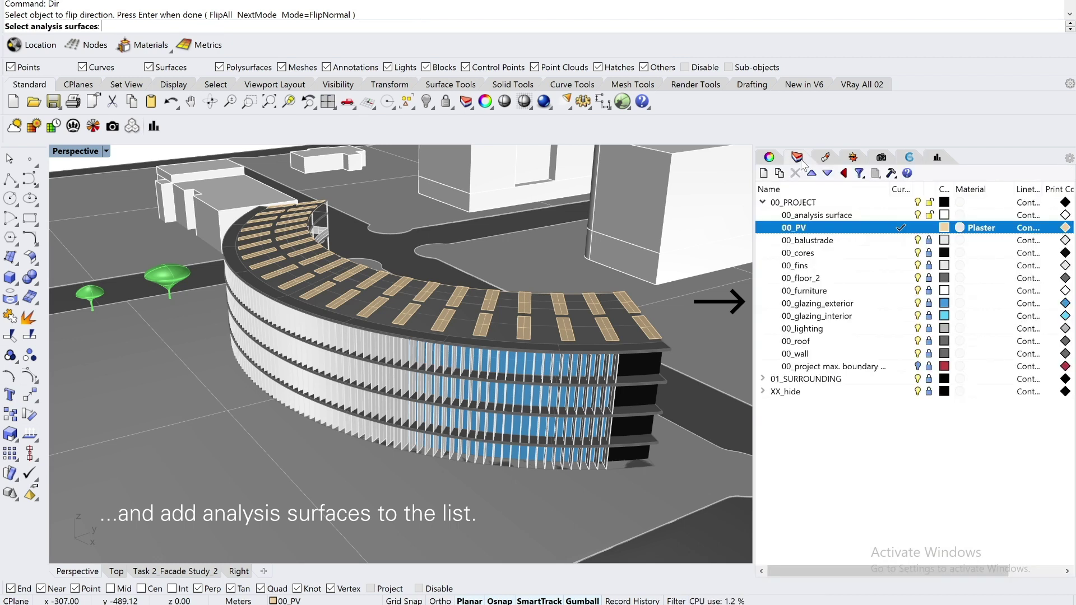
pyautogui.rightClick(803, 227)
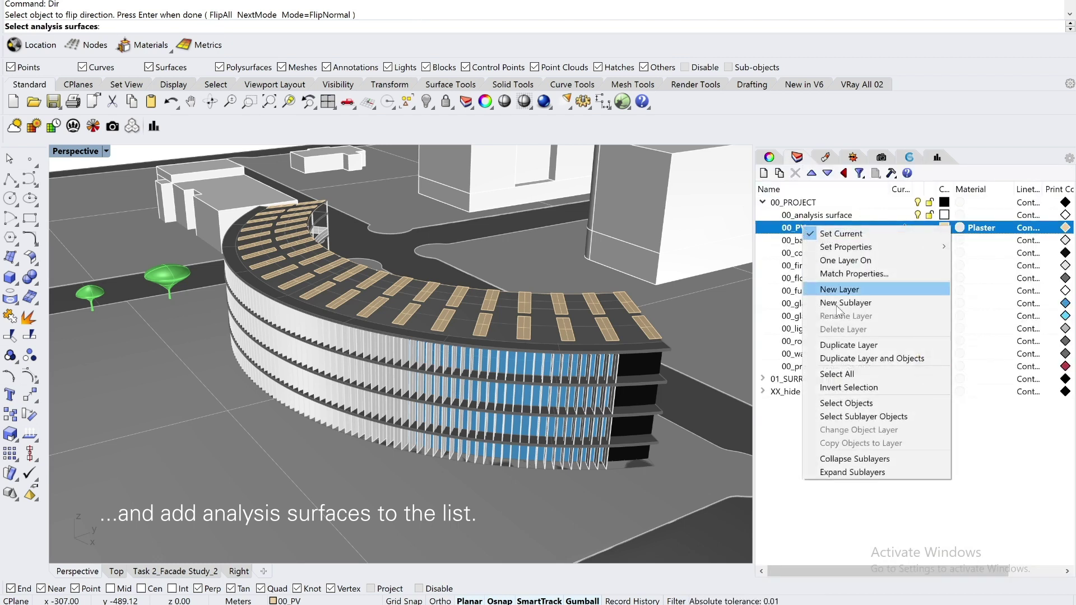
pyautogui.click(840, 403)
pyautogui.moveTo(603, 392); pyautogui.dragTo(608, 302, button='right')
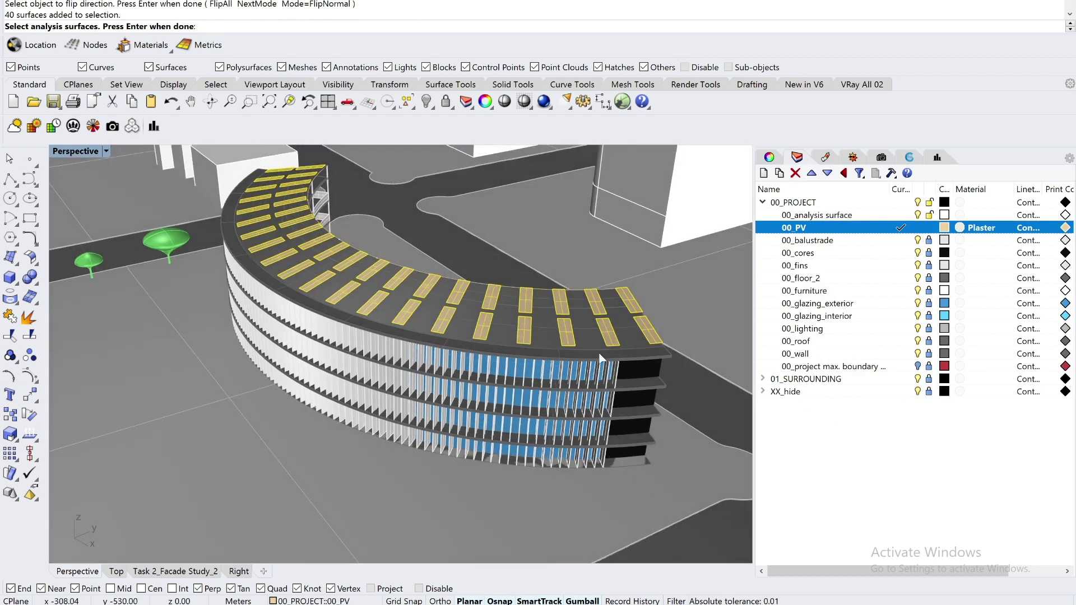
pyautogui.press('Return')
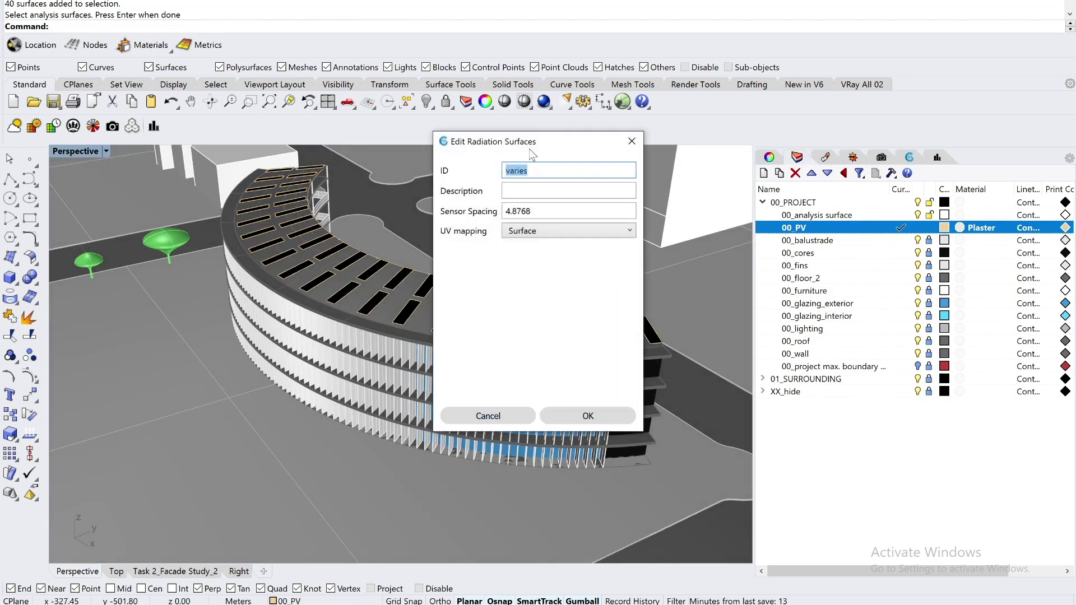
# - Set sensor spacing to 0.5 with Surface UV mapping and confirm
pyautogui.moveTo(531, 153); pyautogui.dragTo(177, 259)
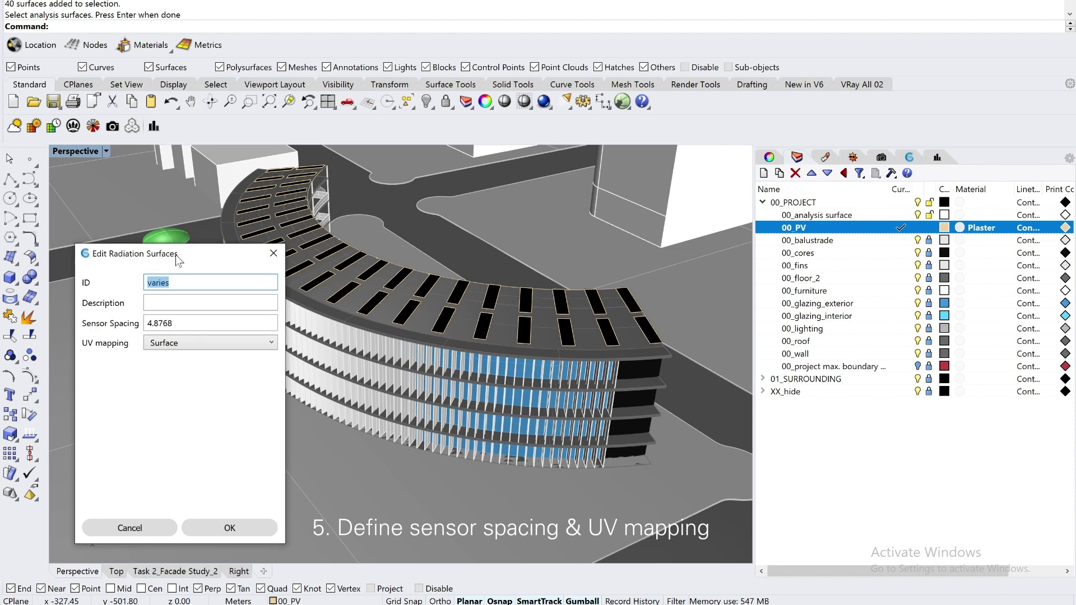
pyautogui.press('Tab')
pyautogui.press('Tab')
pyautogui.write('0.5')
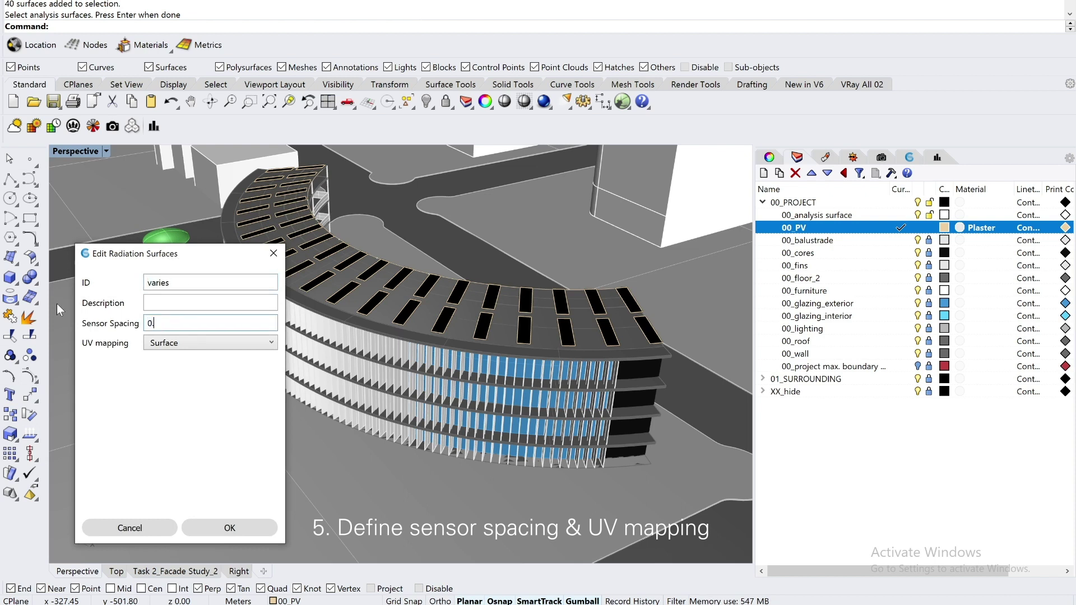
pyautogui.click(161, 344)
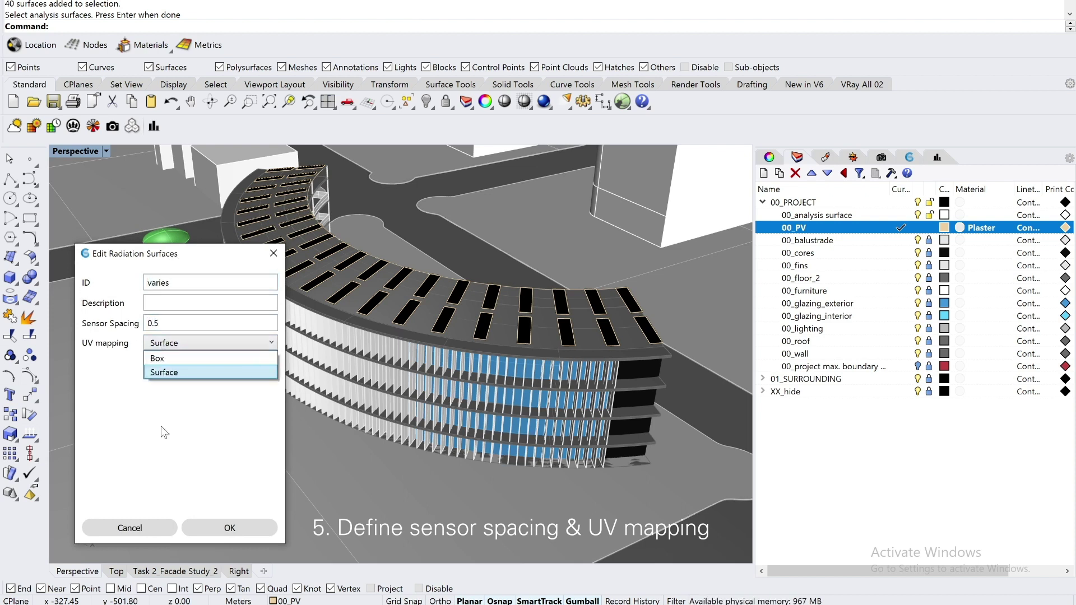
pyautogui.click(165, 431)
pyautogui.click(220, 525)
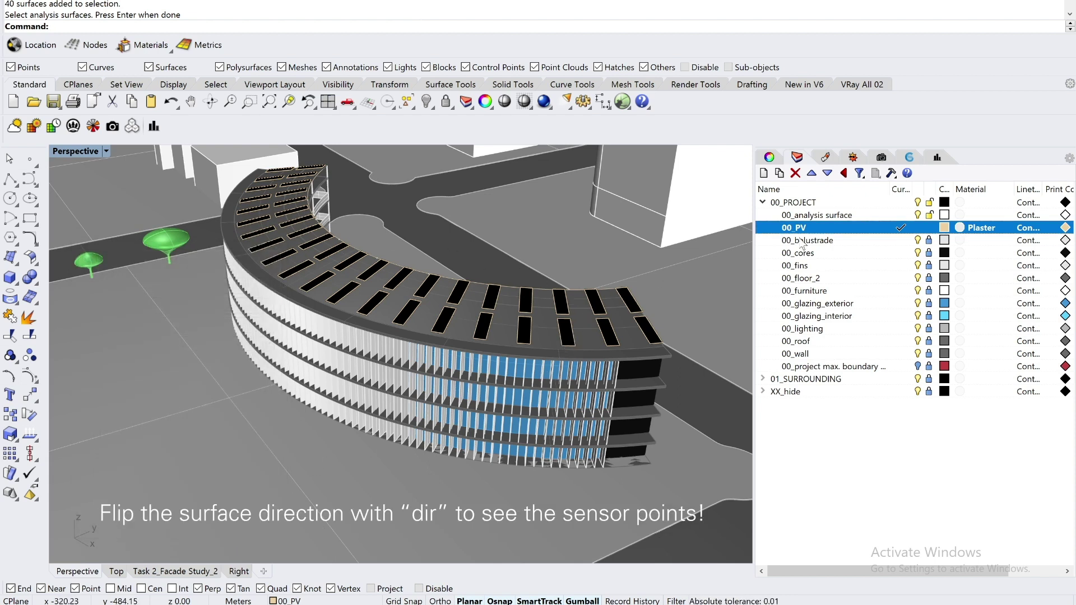
# - Select all 00_PV panels and use Dir with FlipAll so their normals face upward
pyautogui.rightClick(824, 227)
pyautogui.click(857, 404)
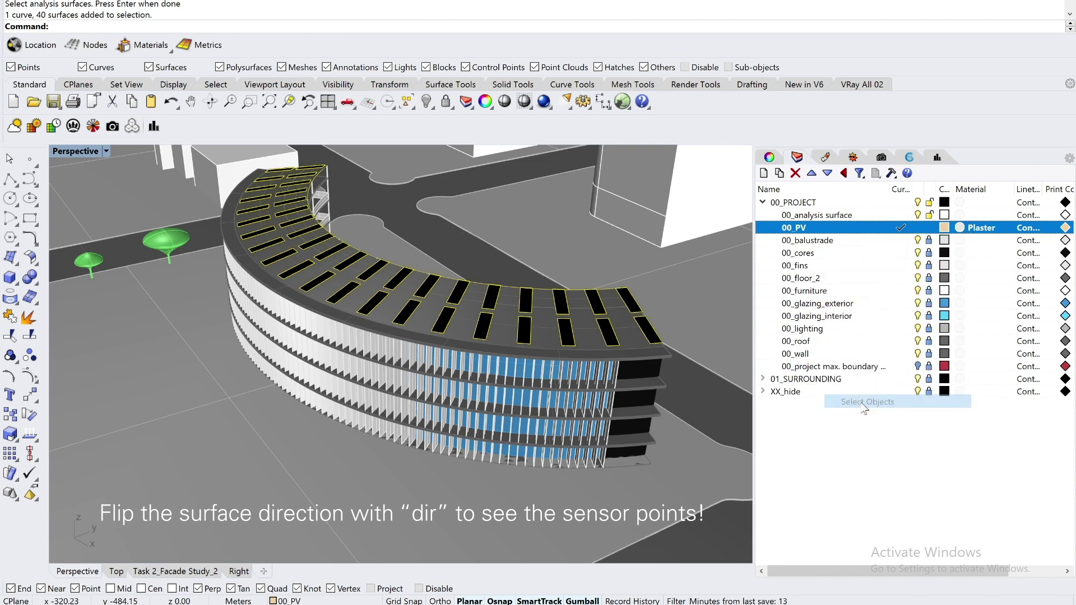
pyautogui.write('Dir')
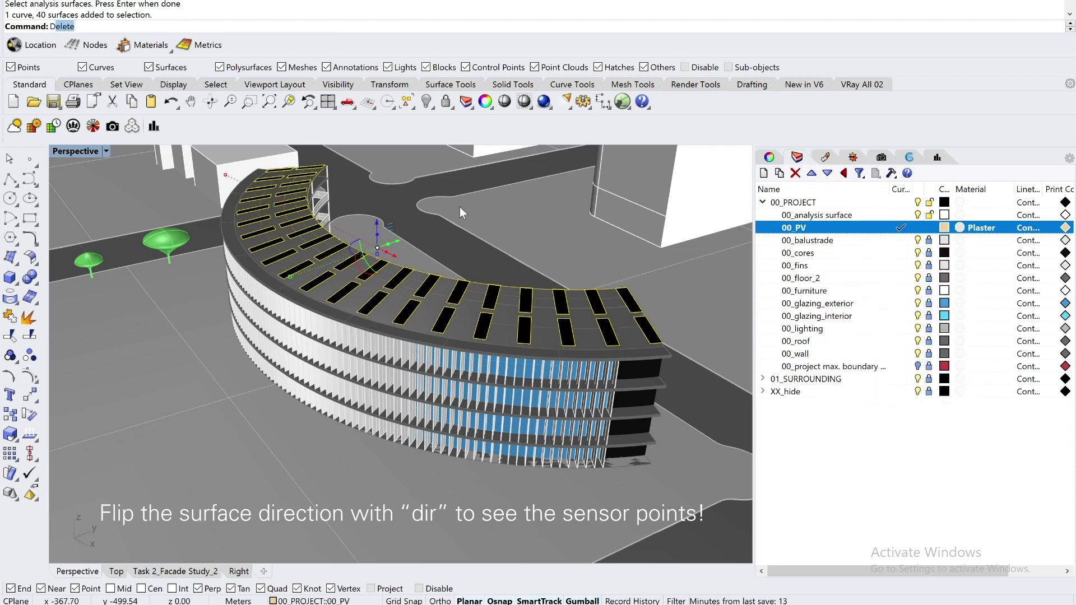
pyautogui.press('Return')
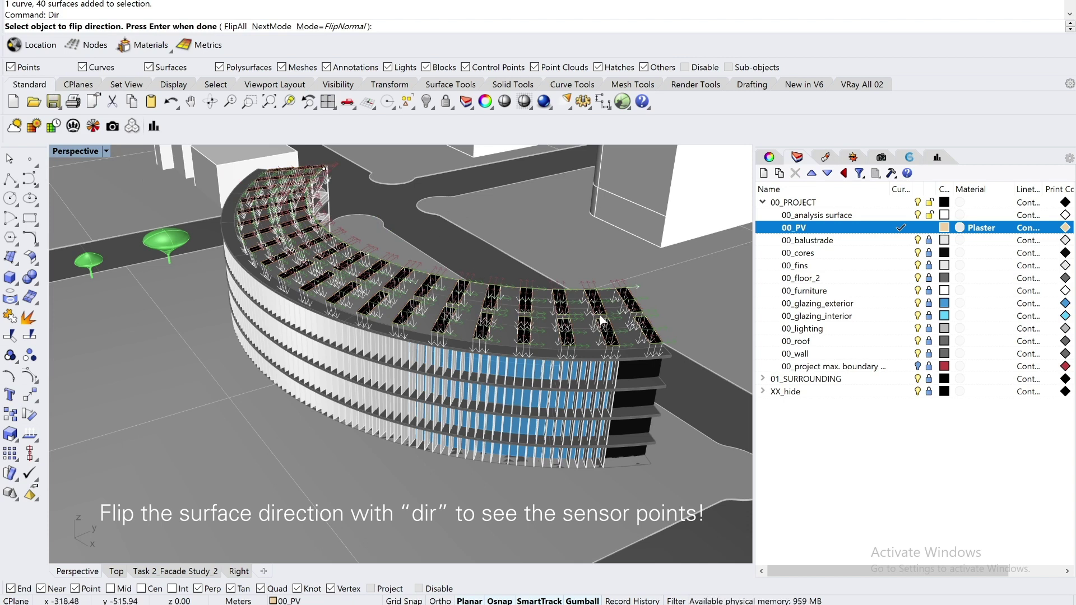
pyautogui.scroll(5, 485, 280)
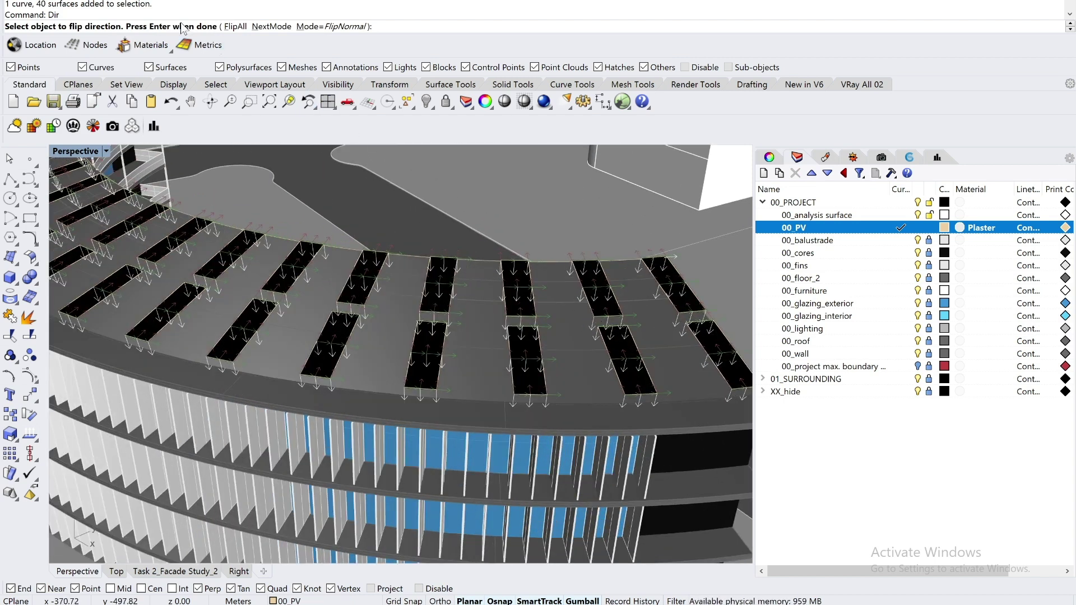
pyautogui.click(235, 27)
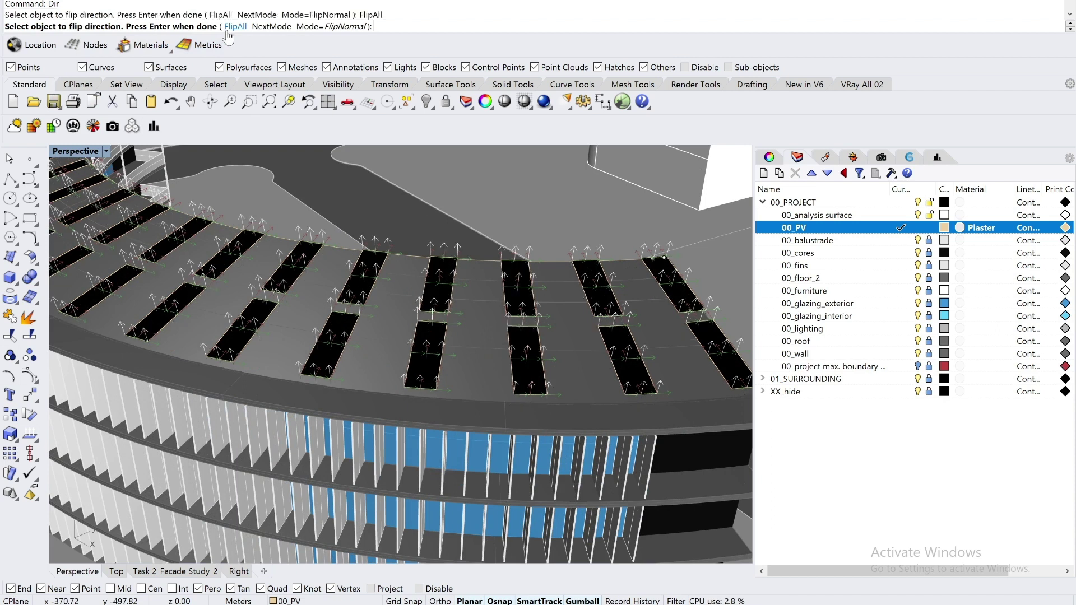
pyautogui.press('Return')
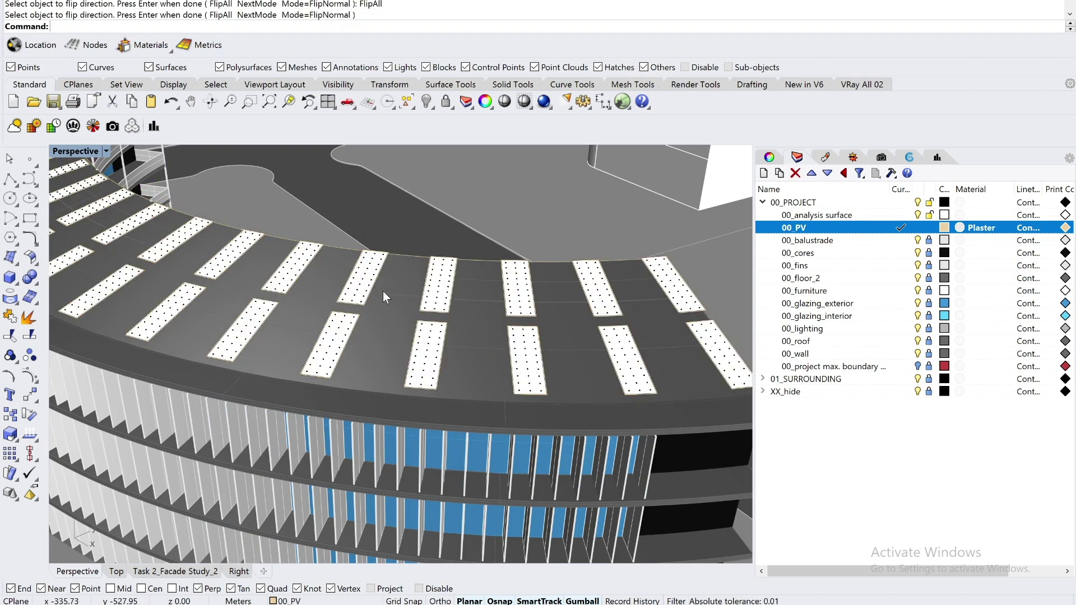
pyautogui.scroll(-10, 402, 293)
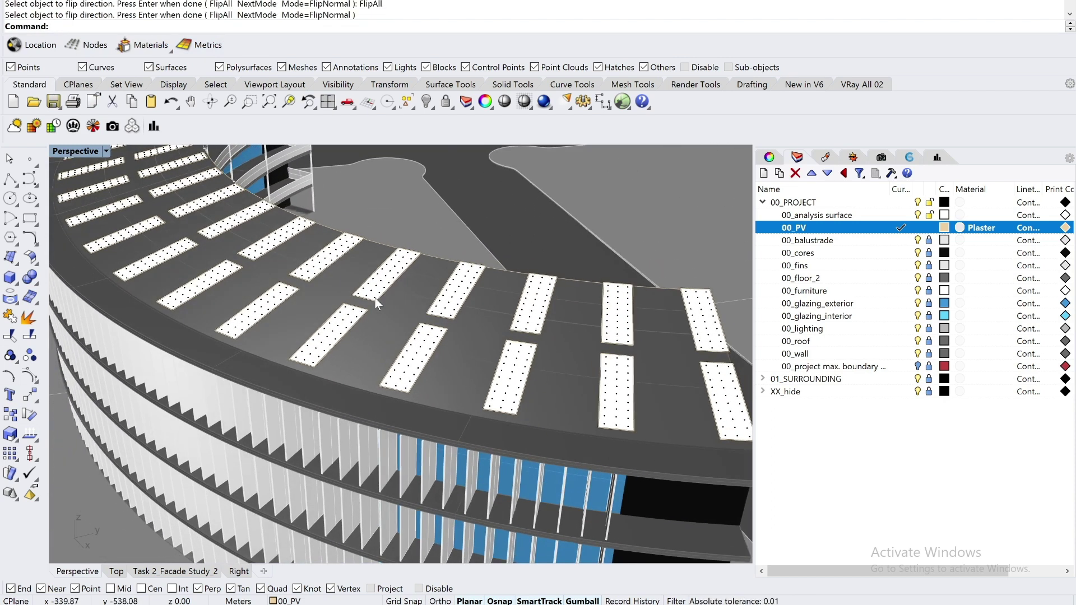
pyautogui.moveTo(411, 249); pyautogui.dragTo(447, 298, button='right')
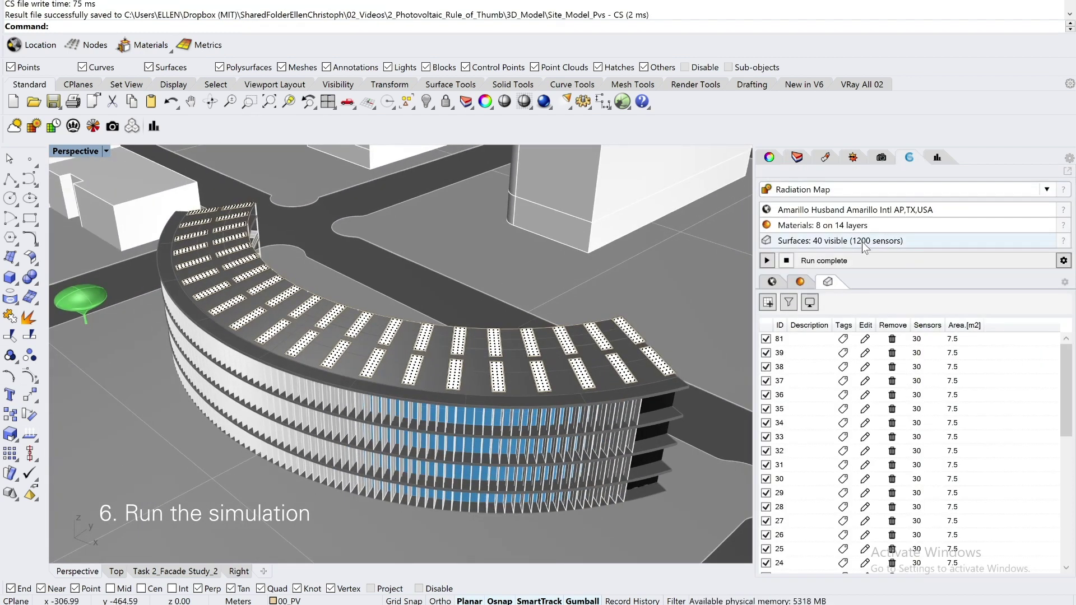
# - Run the radiation simulation and inspect one sensor's monthly solar exposure
pyautogui.click(767, 260)
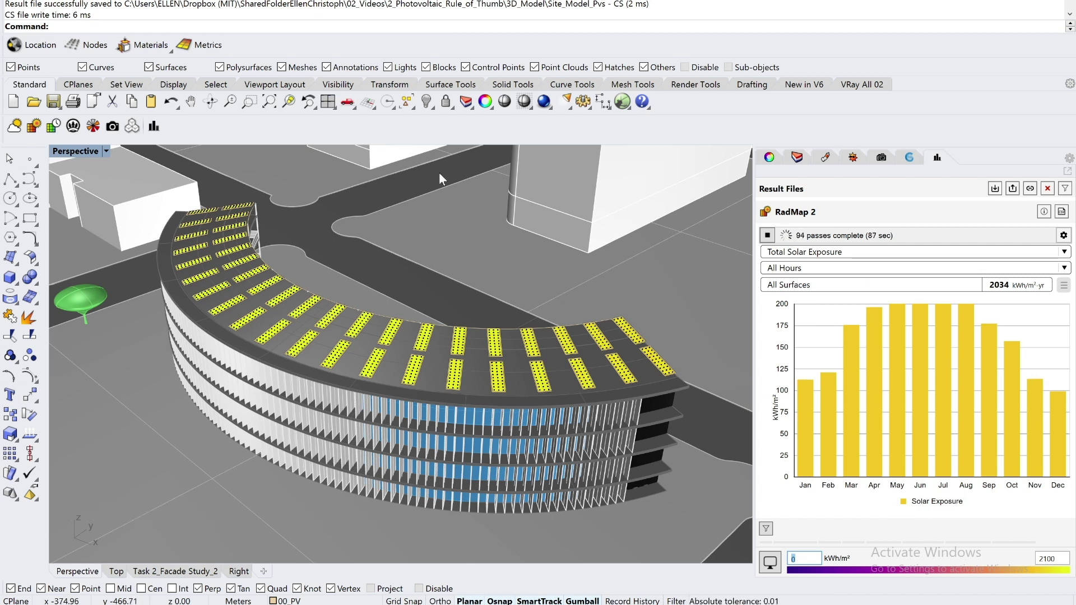
pyautogui.click(500, 337)
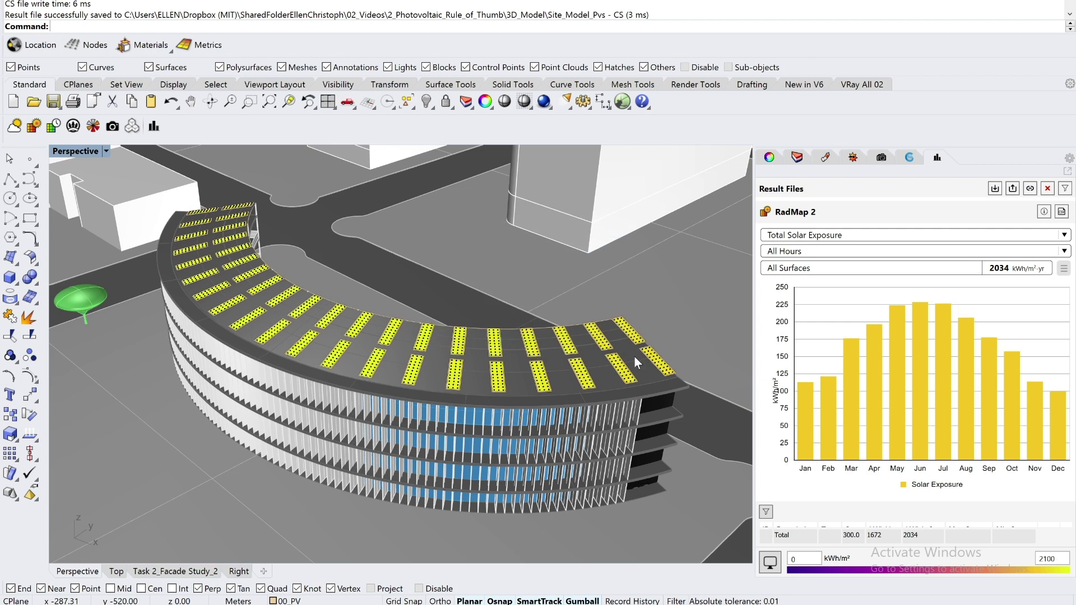